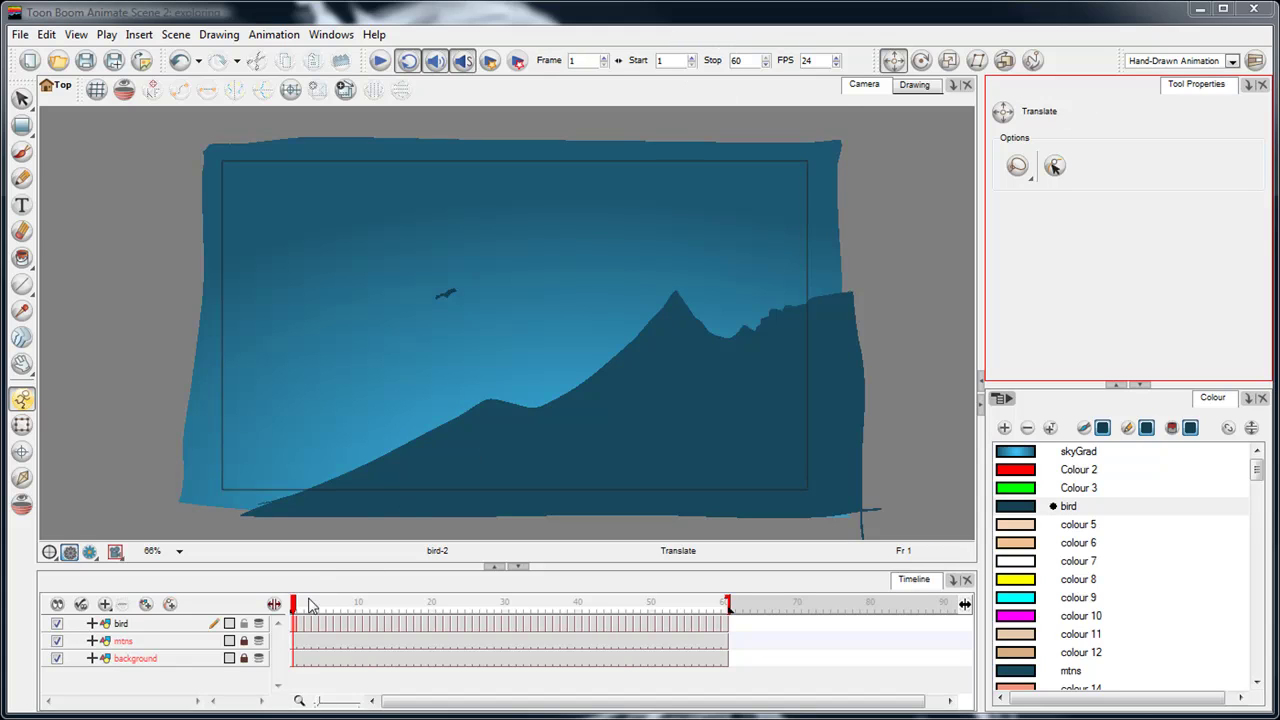
# Play back the scene animation, stop it, and return to frame 1.
pyautogui.moveTo(304, 604); pyautogui.dragTo(276, 614)
pyautogui.press('Return')
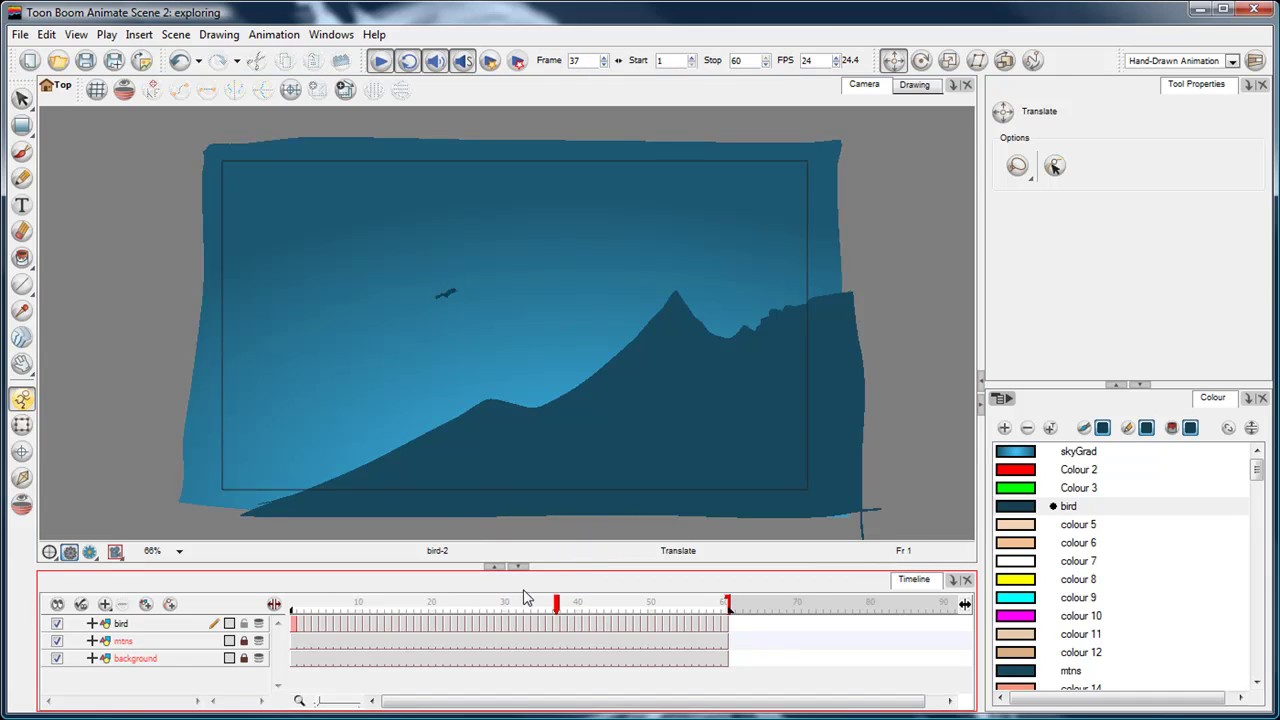
pyautogui.press('Return')
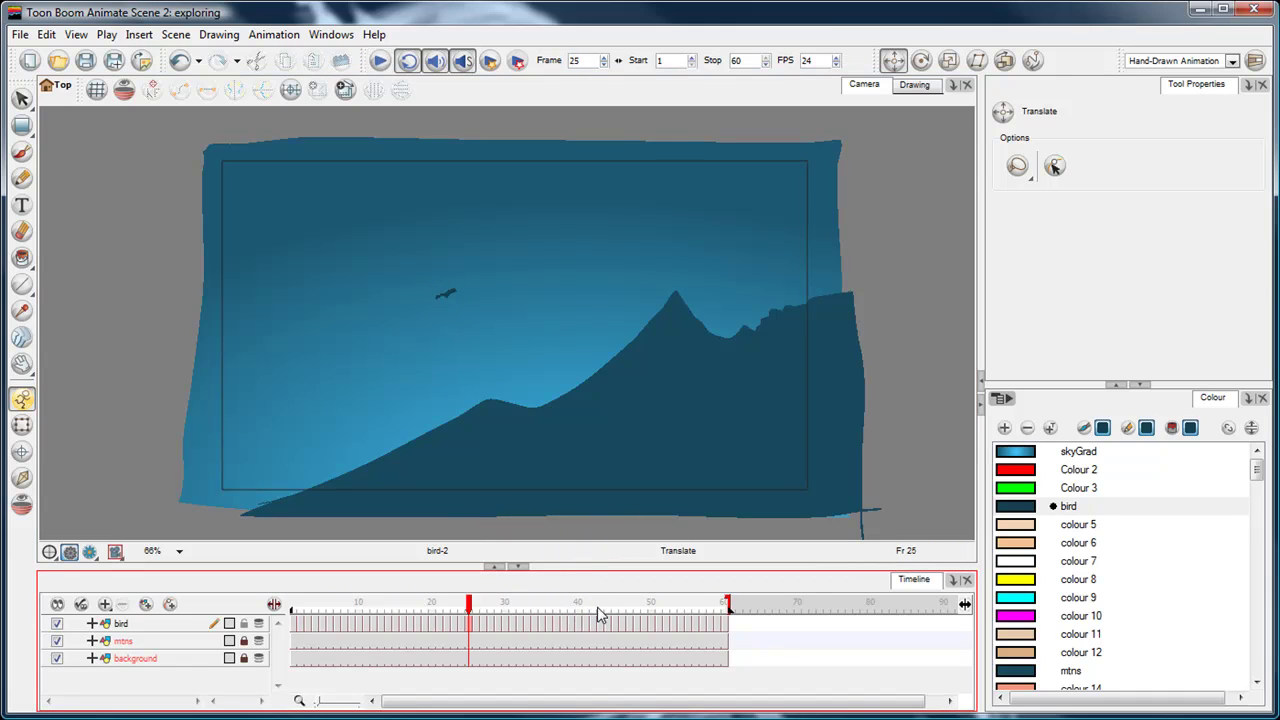
pyautogui.moveTo(594, 608); pyautogui.dragTo(224, 608)
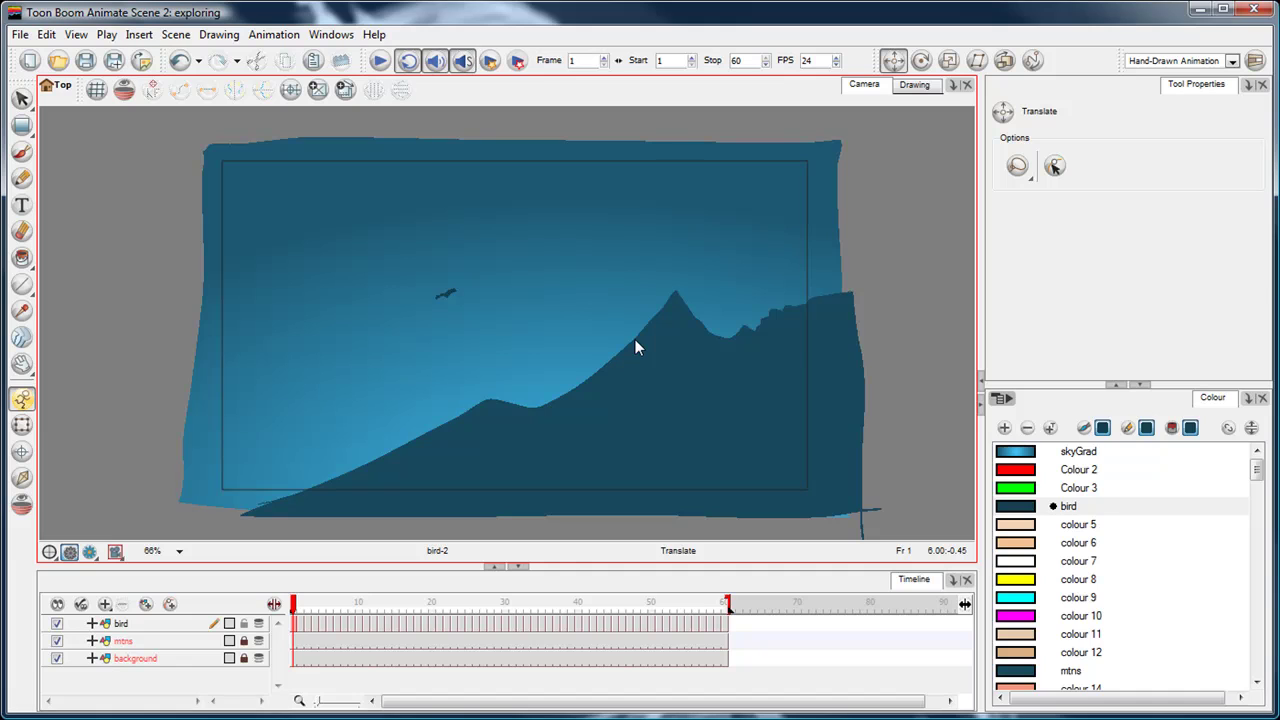
pyautogui.click(297, 611)
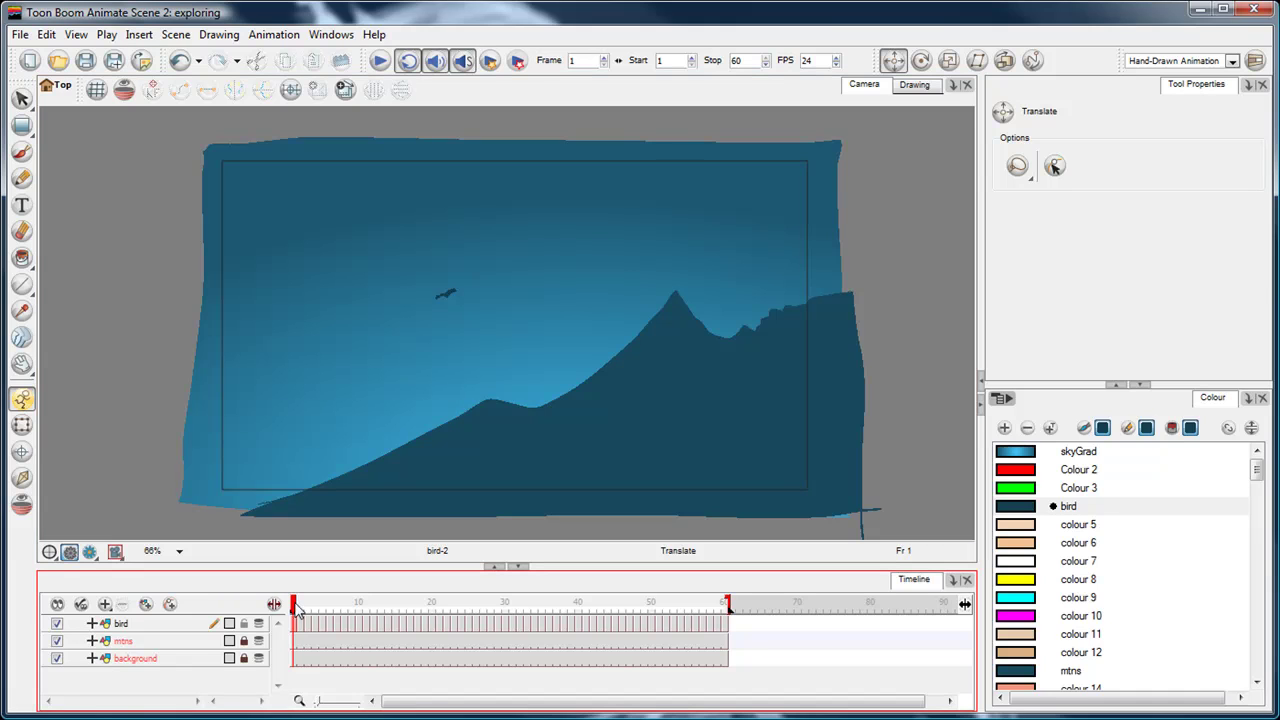
pyautogui.moveTo(297, 611); pyautogui.dragTo(243, 600)
pyautogui.click(136, 624)
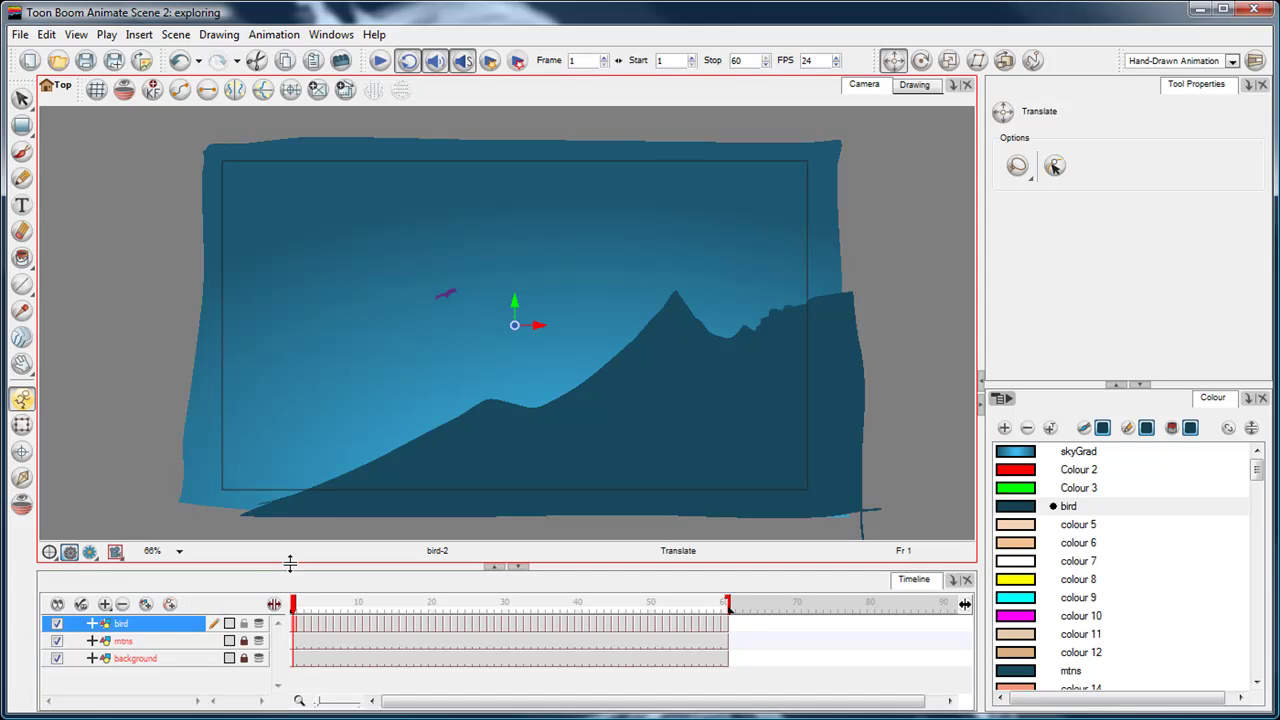
pyautogui.press('Escape')
pyautogui.click(168, 627)
pyautogui.click(181, 605)
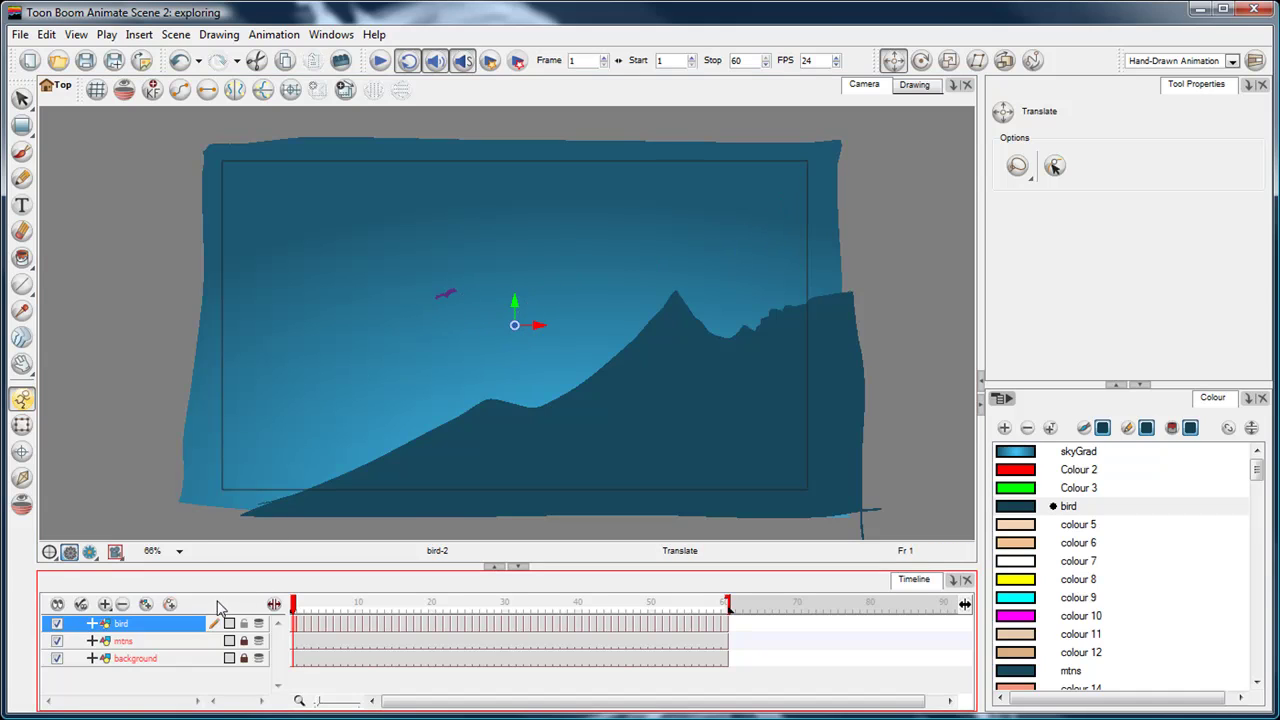
pyautogui.press('Escape')
# Hide the Advanced Animation toolbar and show it again.
pyautogui.rightClick(1074, 58)
pyautogui.click(1114, 73)
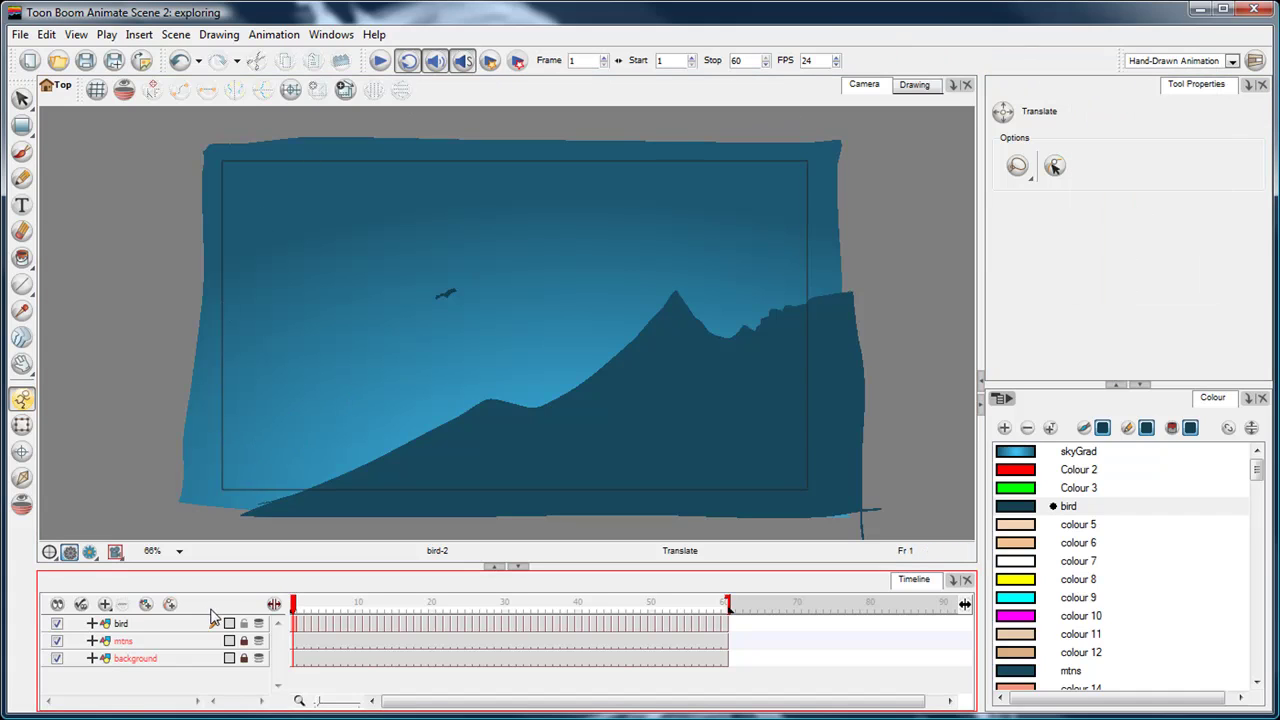
pyautogui.rightClick(921, 65)
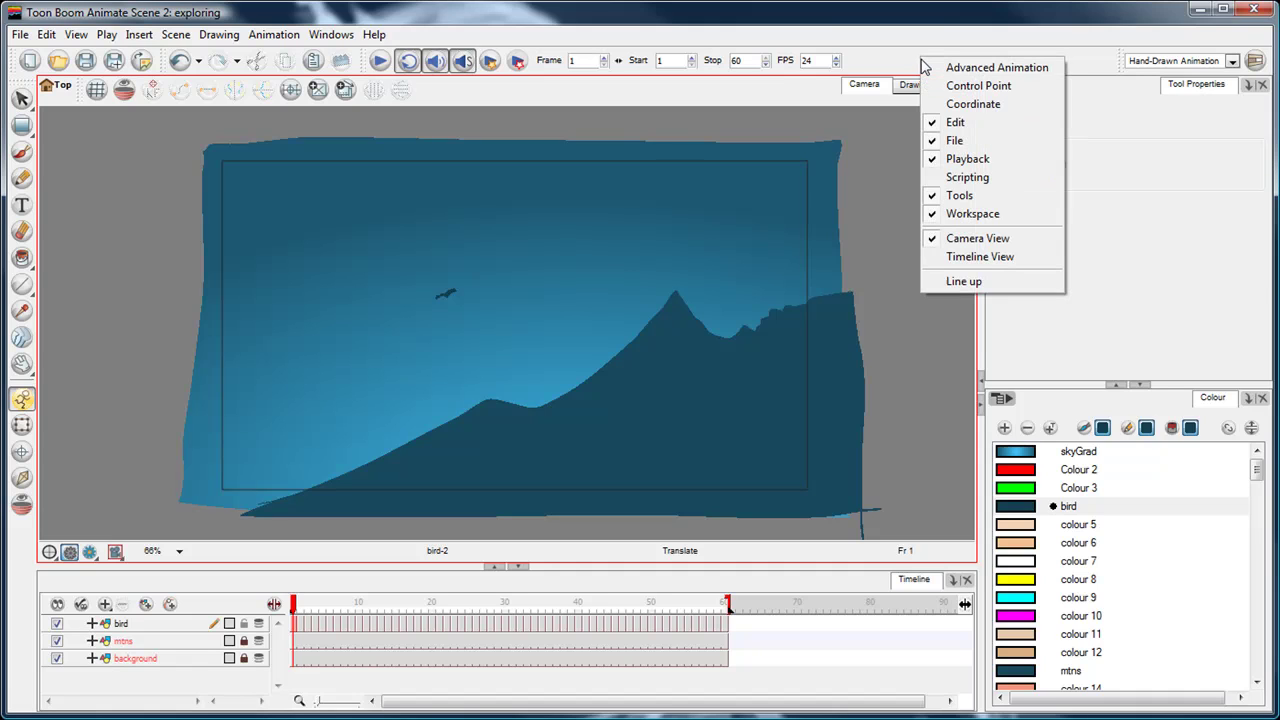
pyautogui.click(1010, 68)
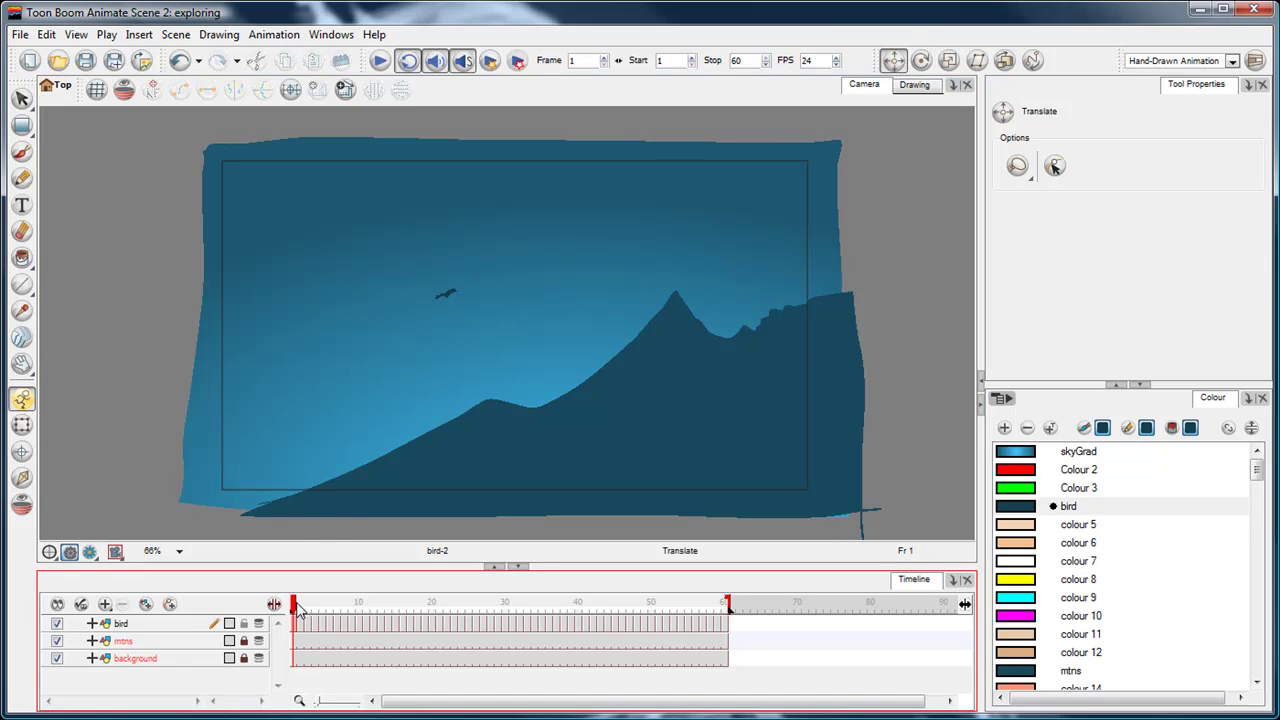
# Return to frame 1 and add a parent peg to the bird layer.
pyautogui.moveTo(296, 607); pyautogui.dragTo(240, 607)
pyautogui.moveTo(296, 606)
pyautogui.mouseDown()
pyautogui.moveTo(652, 603)
pyautogui.moveTo(294, 606)
pyautogui.mouseUp()
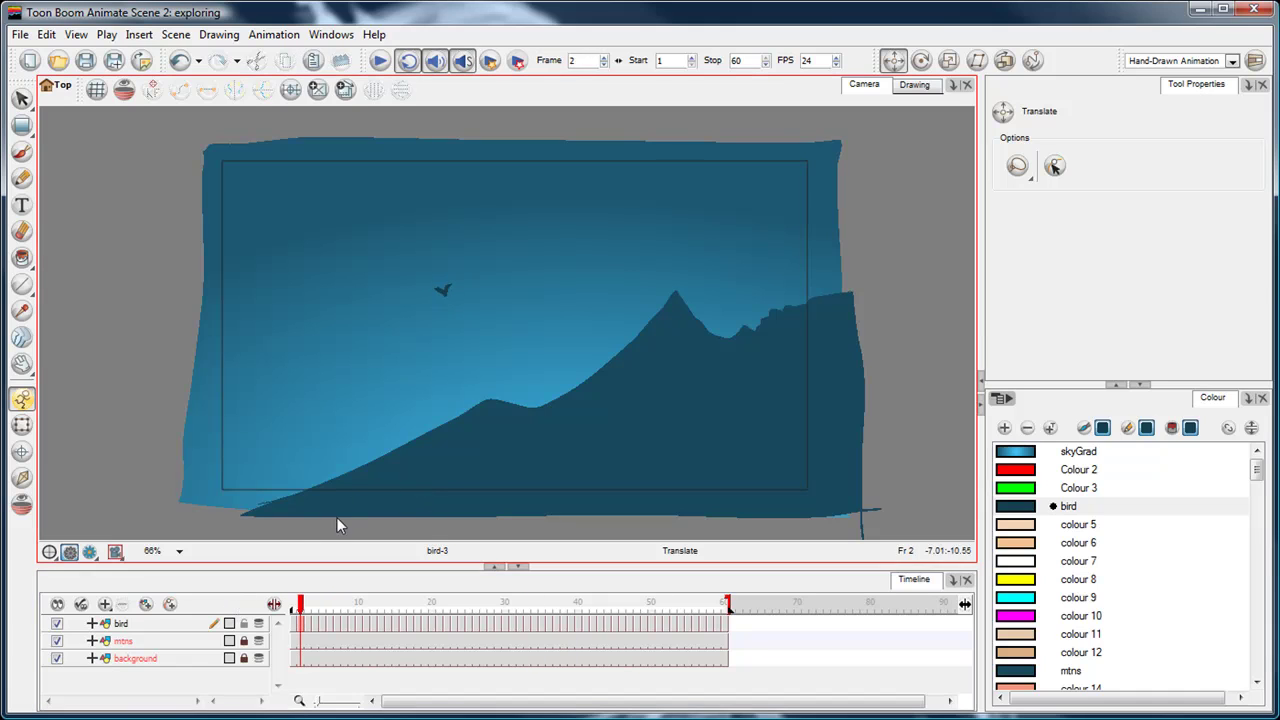
pyautogui.click(137, 625)
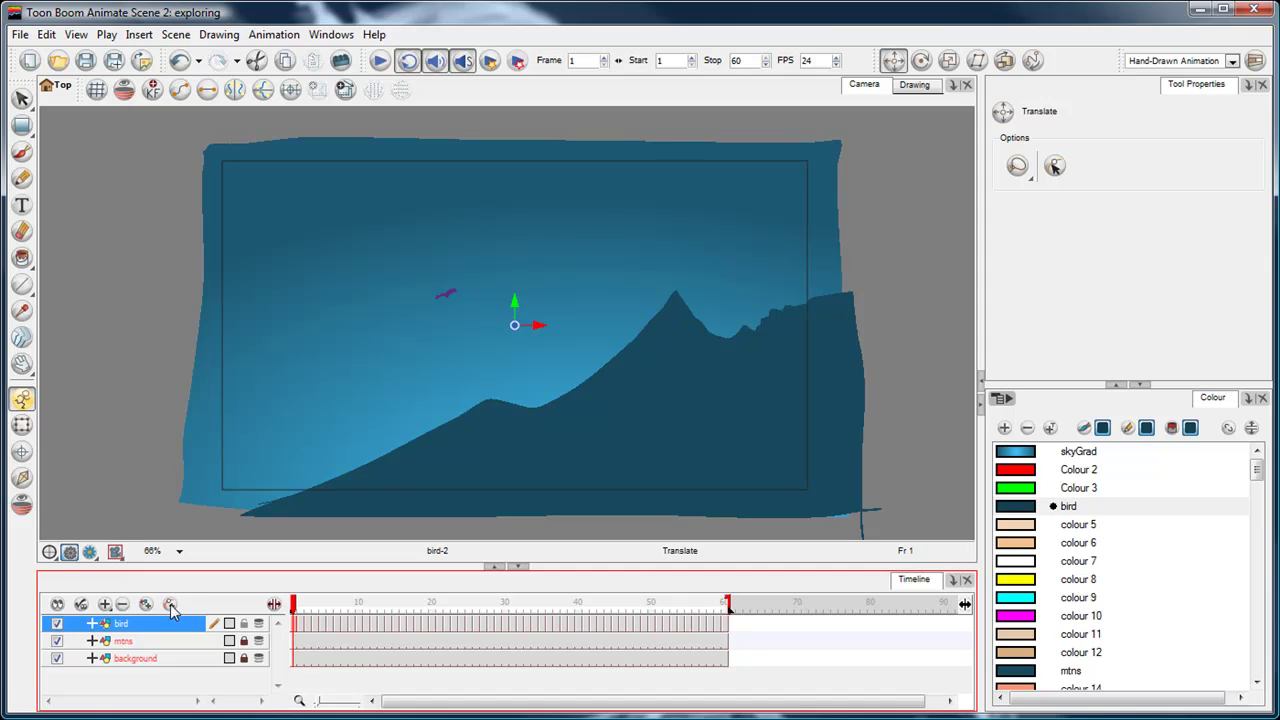
pyautogui.click(170, 604)
pyautogui.click(142, 623)
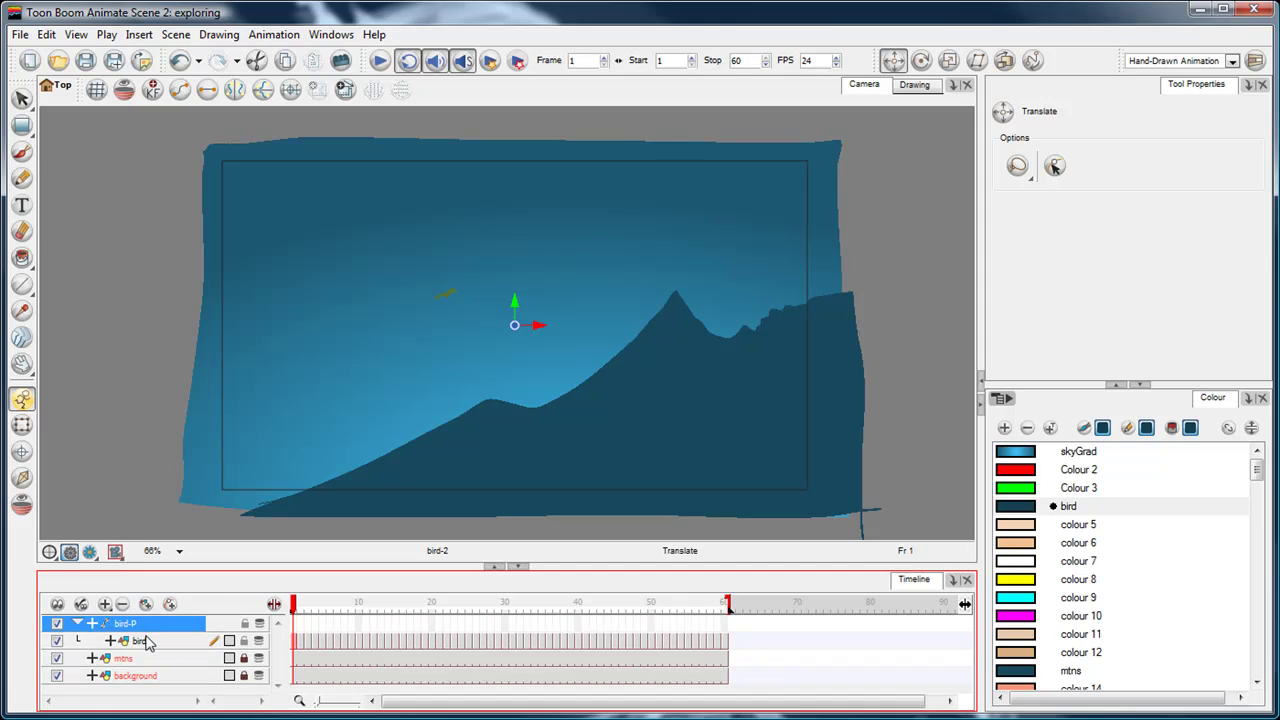
# Select the bird layer and compare its Rotate and Scale handles, returning to the Translate tool.
pyautogui.click(152, 642)
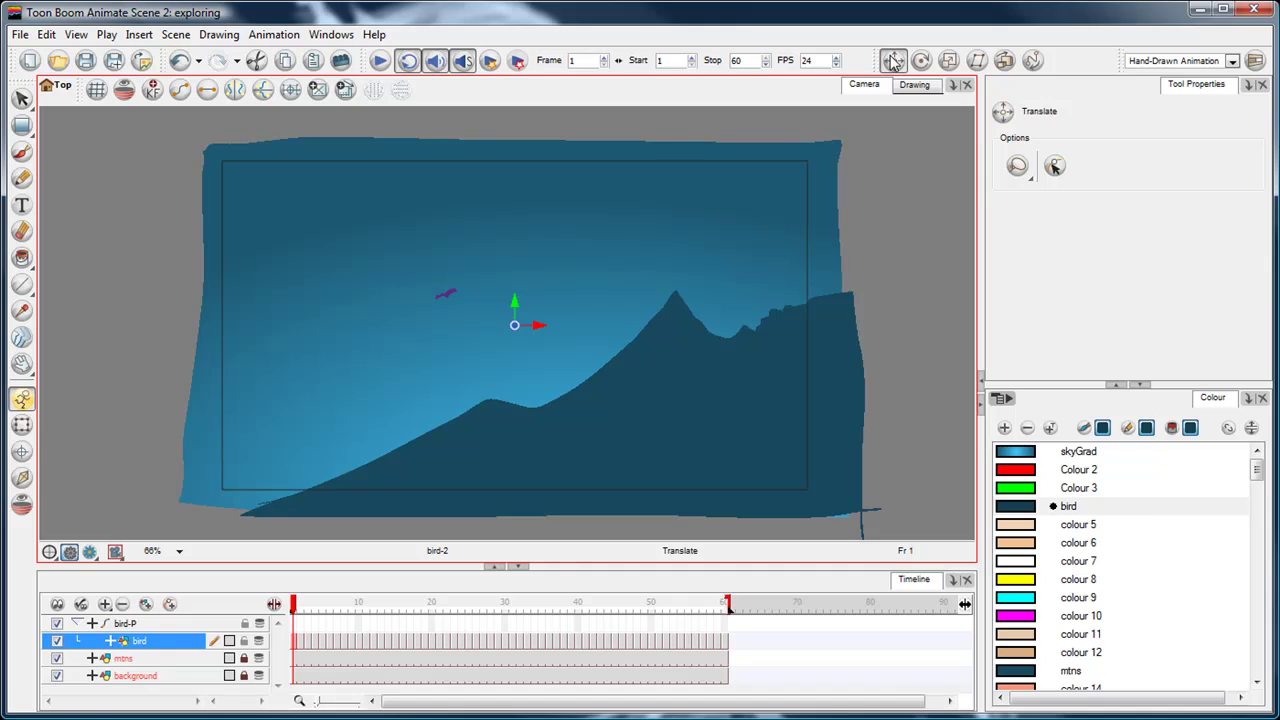
pyautogui.click(922, 61)
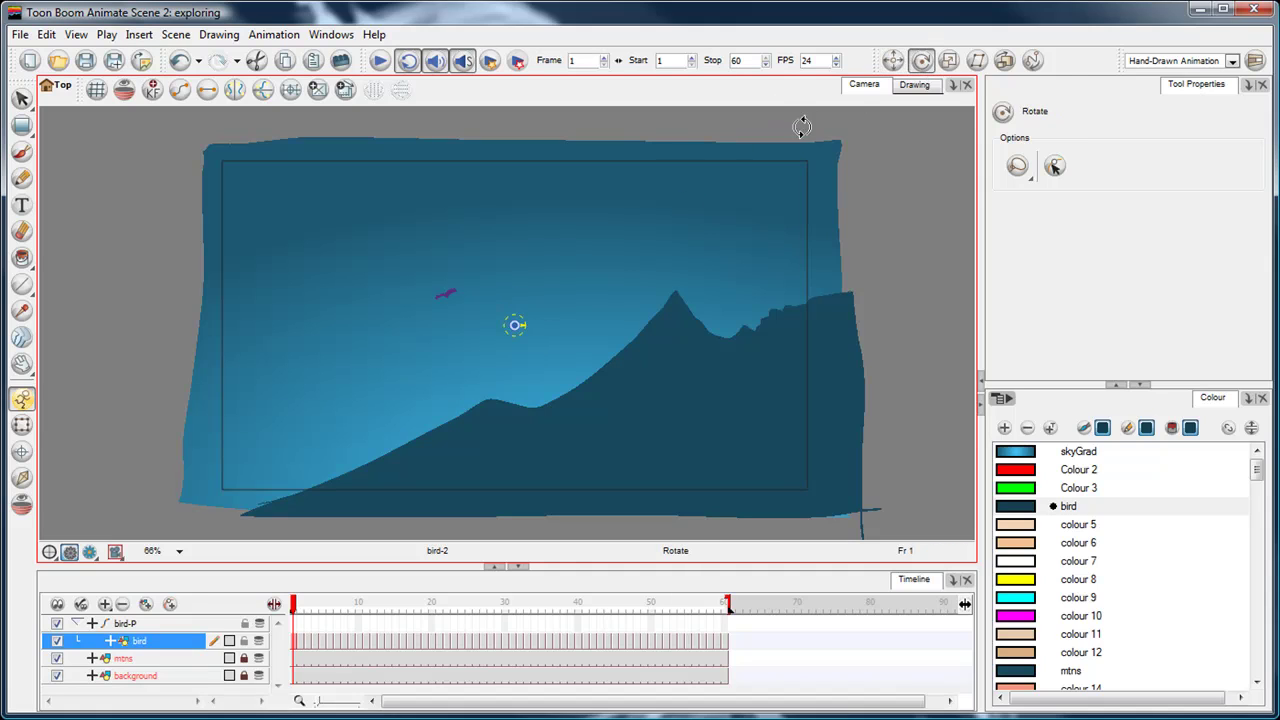
pyautogui.click(949, 61)
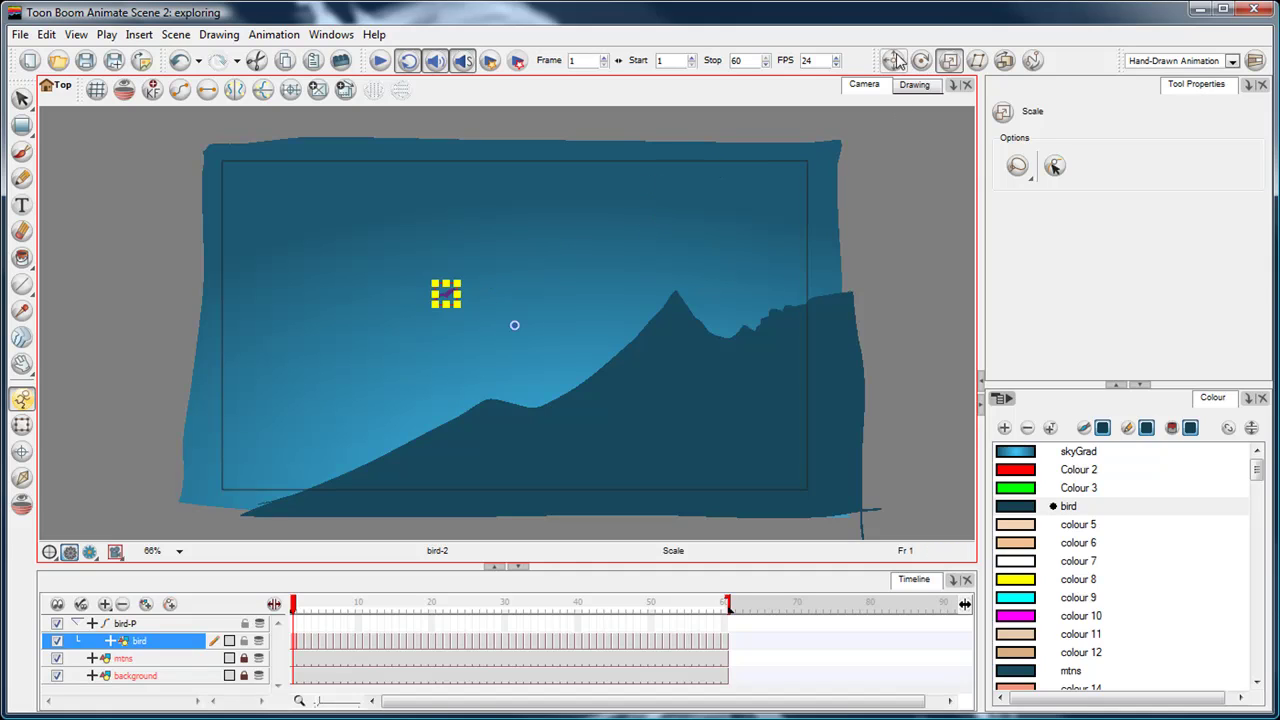
pyautogui.click(893, 61)
# Move the bird layer's pivot point onto the centre of the bird's body.
pyautogui.moveTo(514, 325)
pyautogui.mouseDown()
pyautogui.moveTo(447, 292)
pyautogui.moveTo(509, 330)
pyautogui.mouseUp()
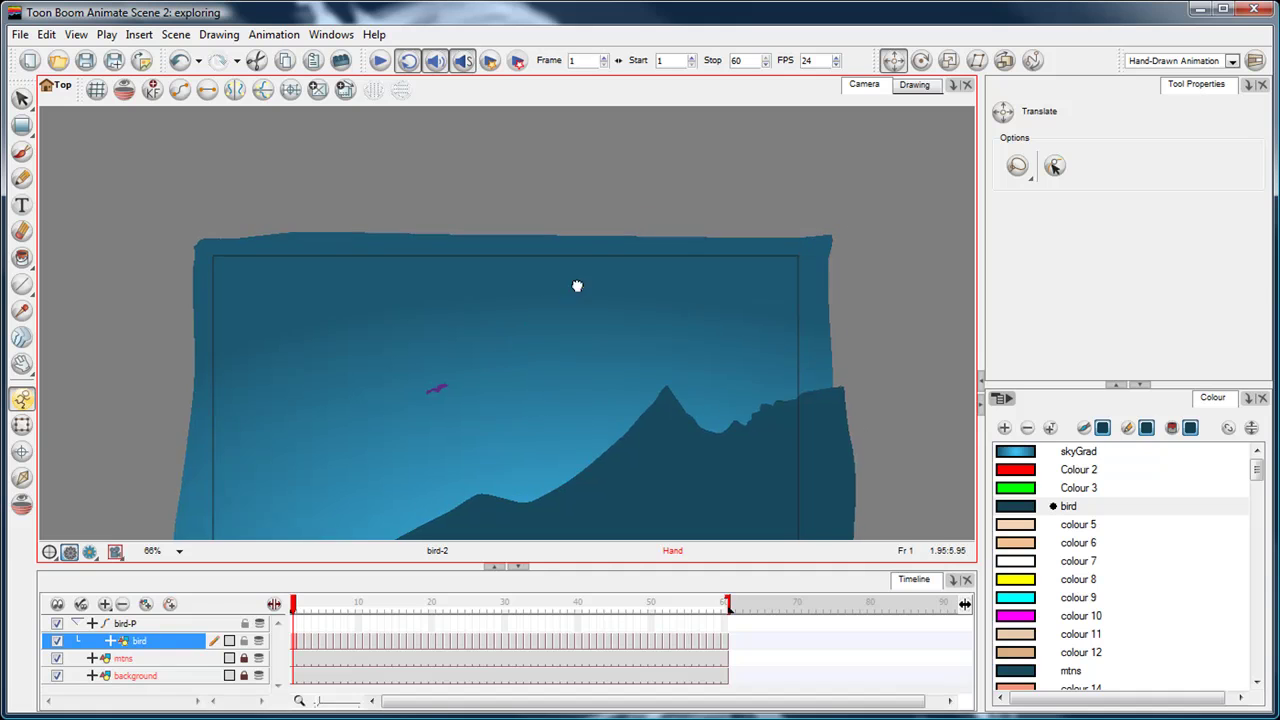
pyautogui.moveTo(577, 286); pyautogui.dragTo(632, 220)
pyautogui.press('2')
pyautogui.press('2')
pyautogui.press('2')
pyautogui.press('2')
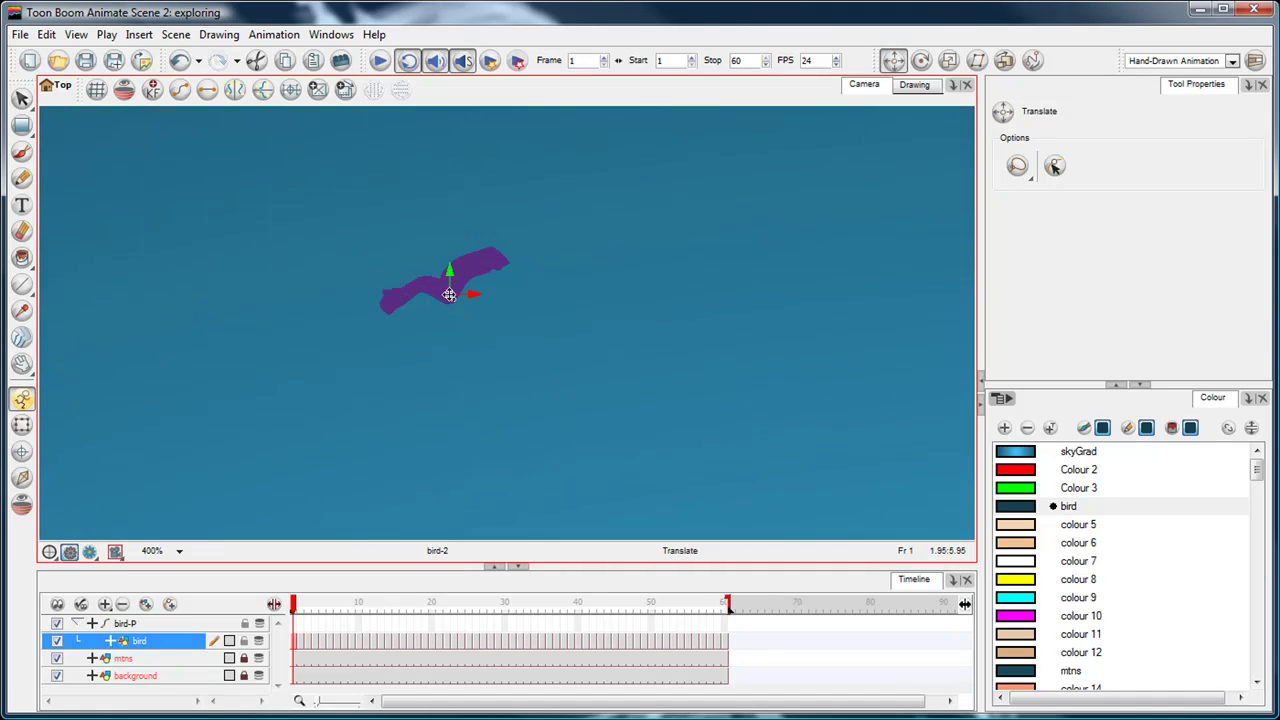
pyautogui.press('1')
pyautogui.press('1')
pyautogui.moveTo(576, 286); pyautogui.dragTo(592, 255)
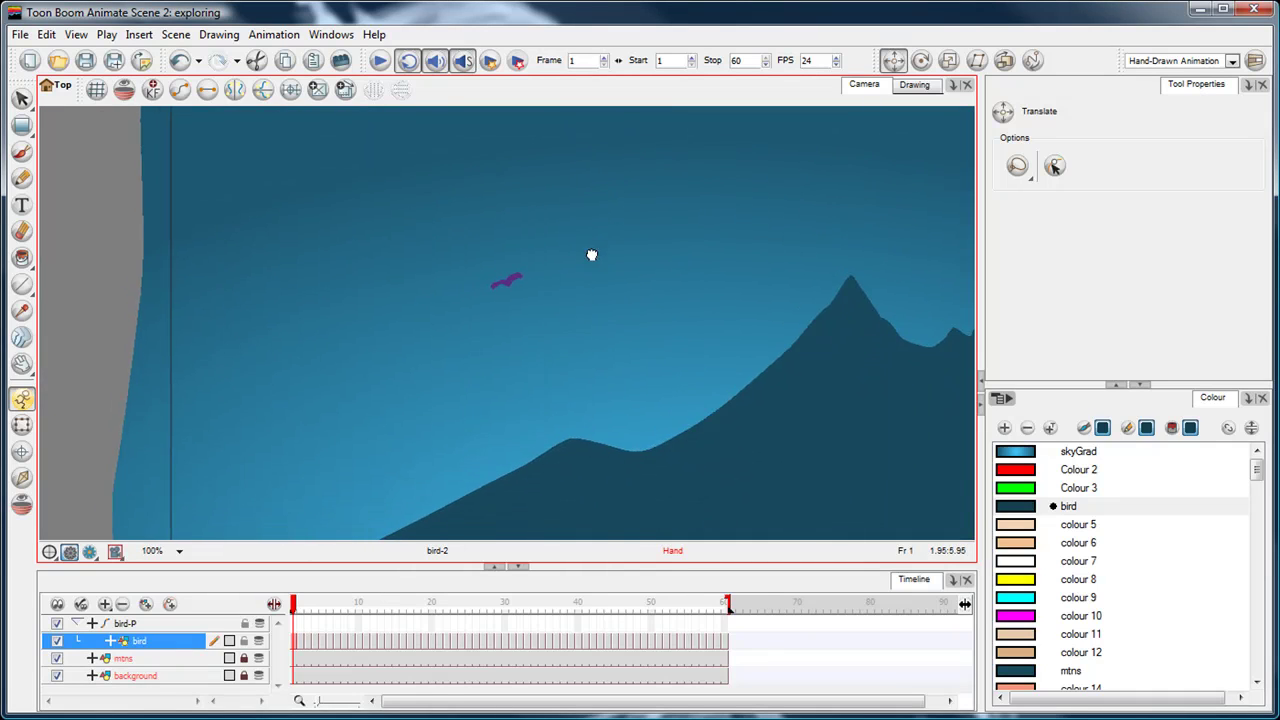
pyautogui.press('1')
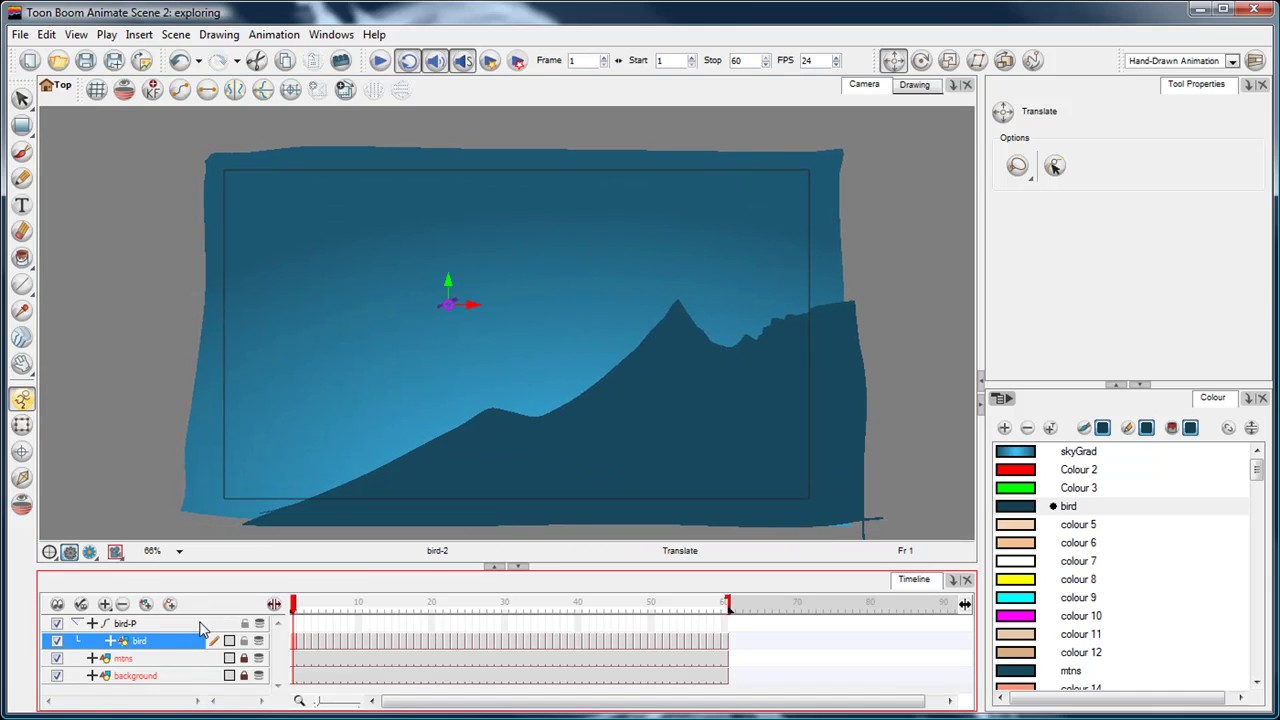
pyautogui.click(921, 61)
pyautogui.click(893, 61)
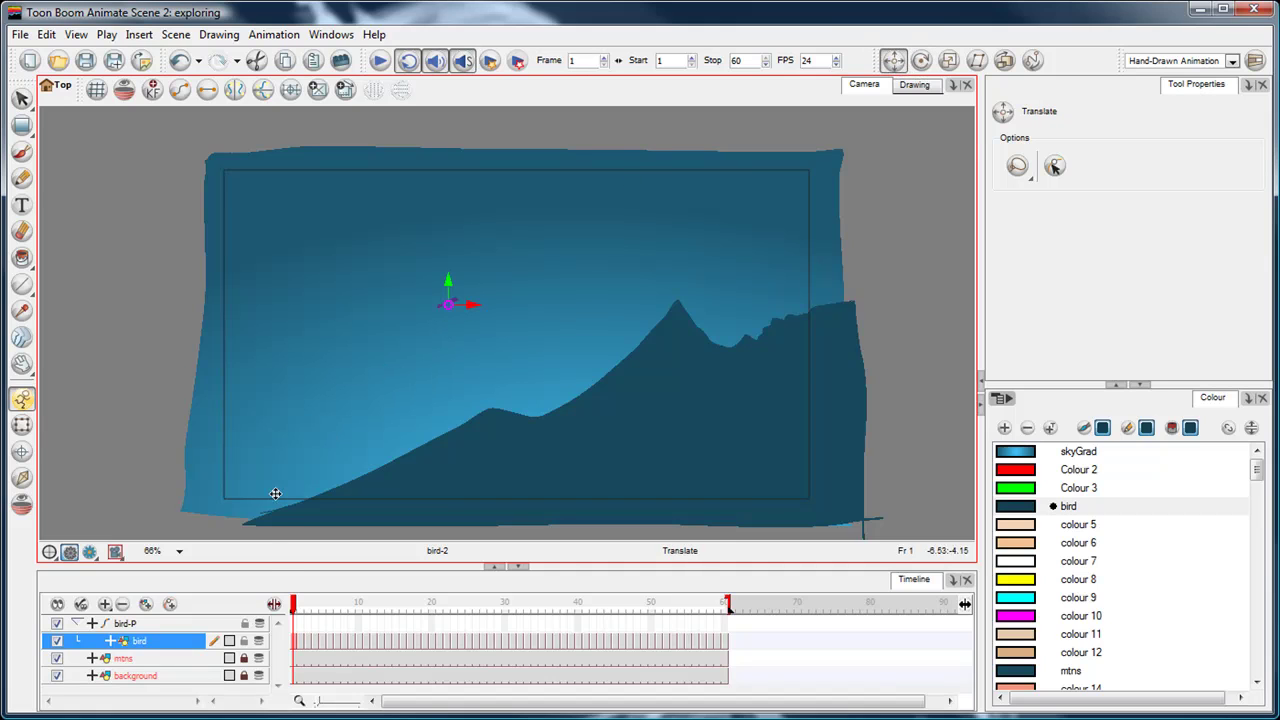
pyautogui.moveTo(295, 609)
pyautogui.mouseDown()
pyautogui.moveTo(486, 606)
pyautogui.moveTo(293, 606)
pyautogui.mouseUp()
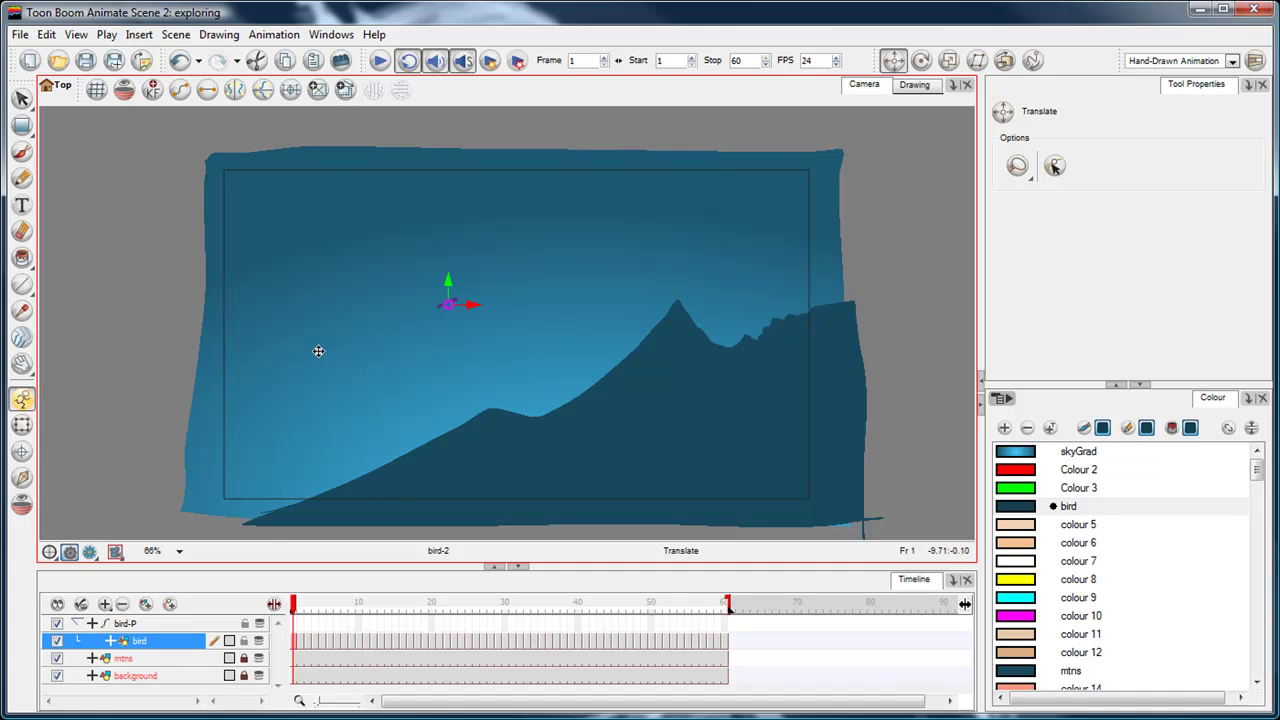
pyautogui.click(293, 614)
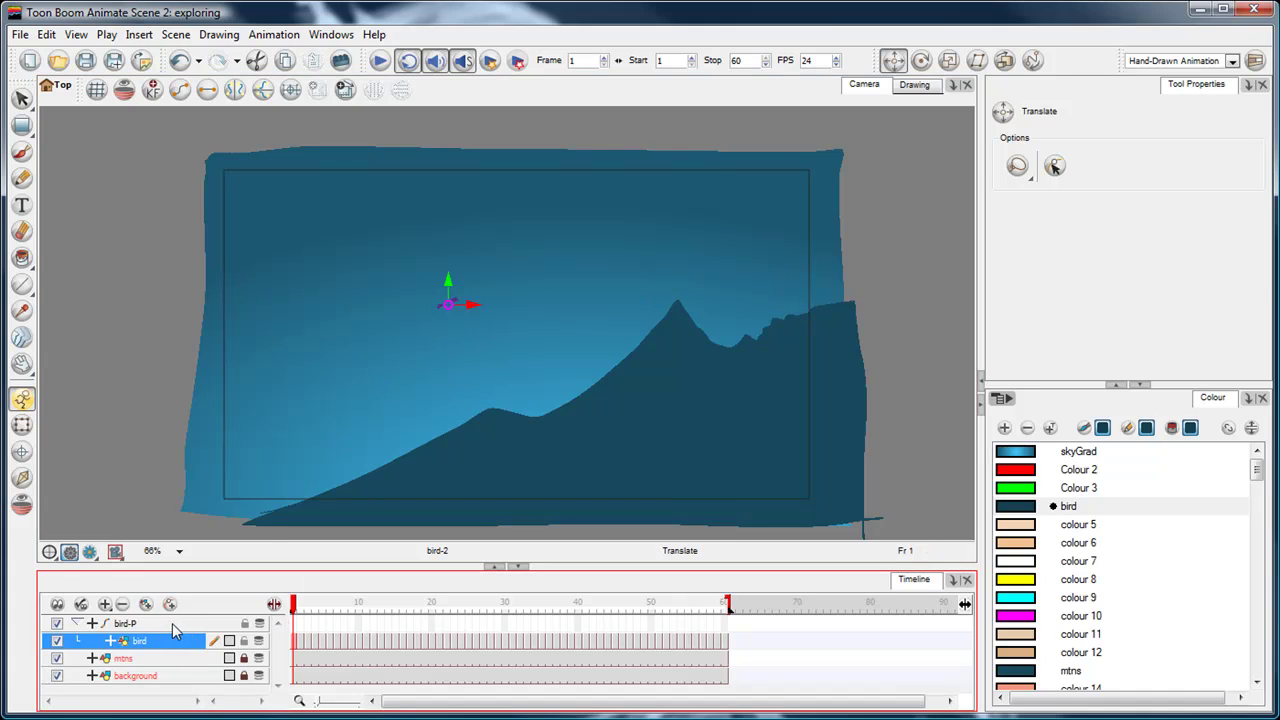
# Select the bird-P peg and move its pivot point onto the centre of the bird's body.
pyautogui.click(160, 624)
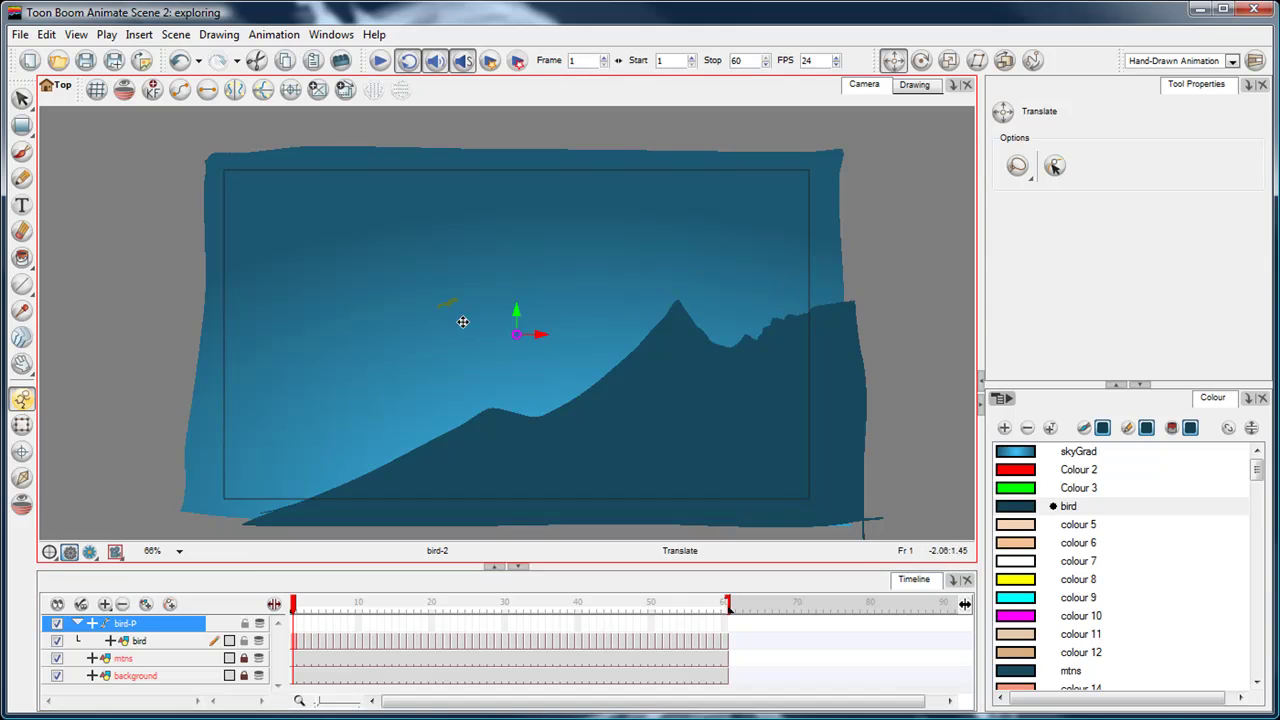
pyautogui.press('space')
pyautogui.press('2')
pyautogui.press('2')
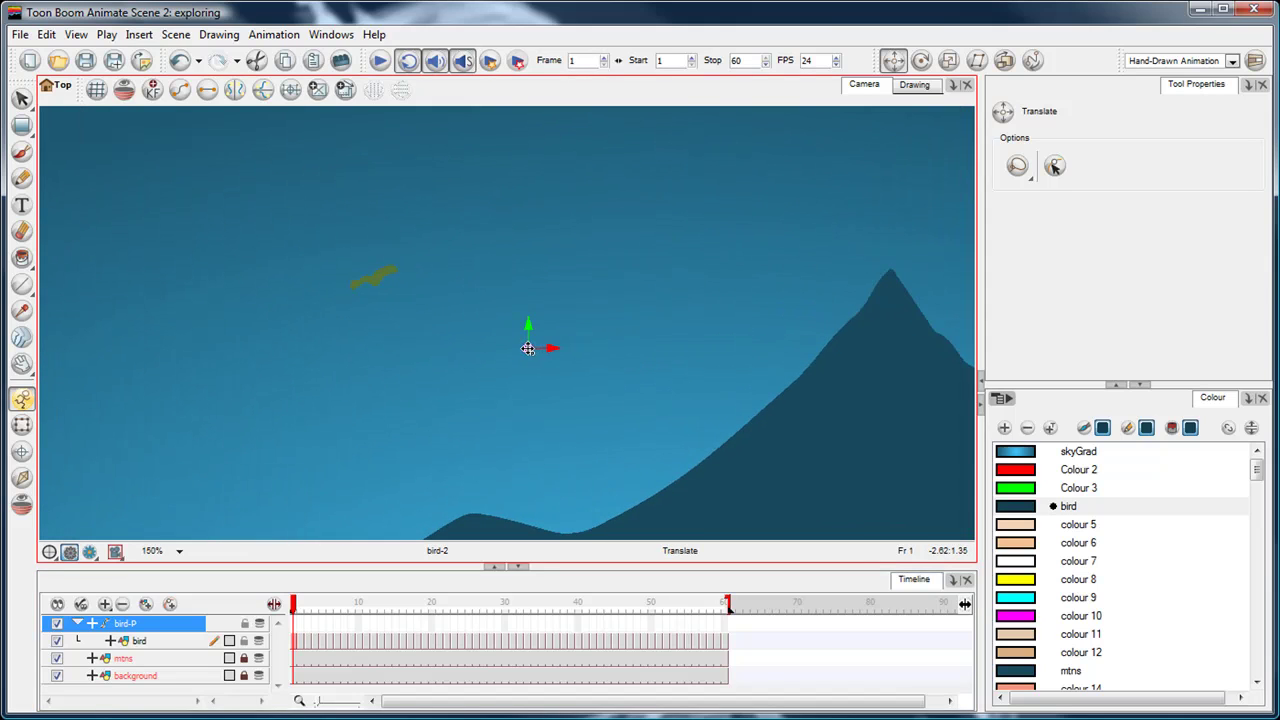
pyautogui.moveTo(528, 348); pyautogui.dragTo(374, 281)
pyautogui.click(190, 625)
pyautogui.press('space')
pyautogui.scroll(-3, 488, 350)
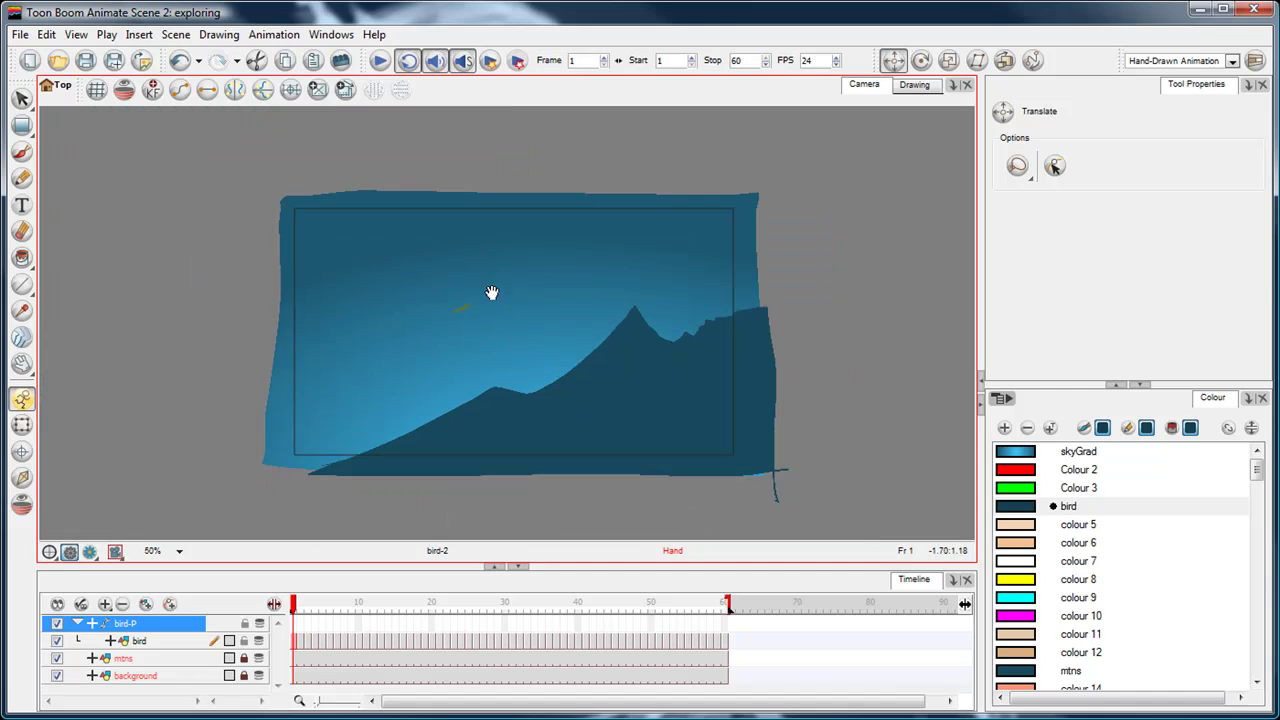
pyautogui.scroll(1, 468, 344)
pyautogui.moveTo(489, 333); pyautogui.dragTo(485, 334)
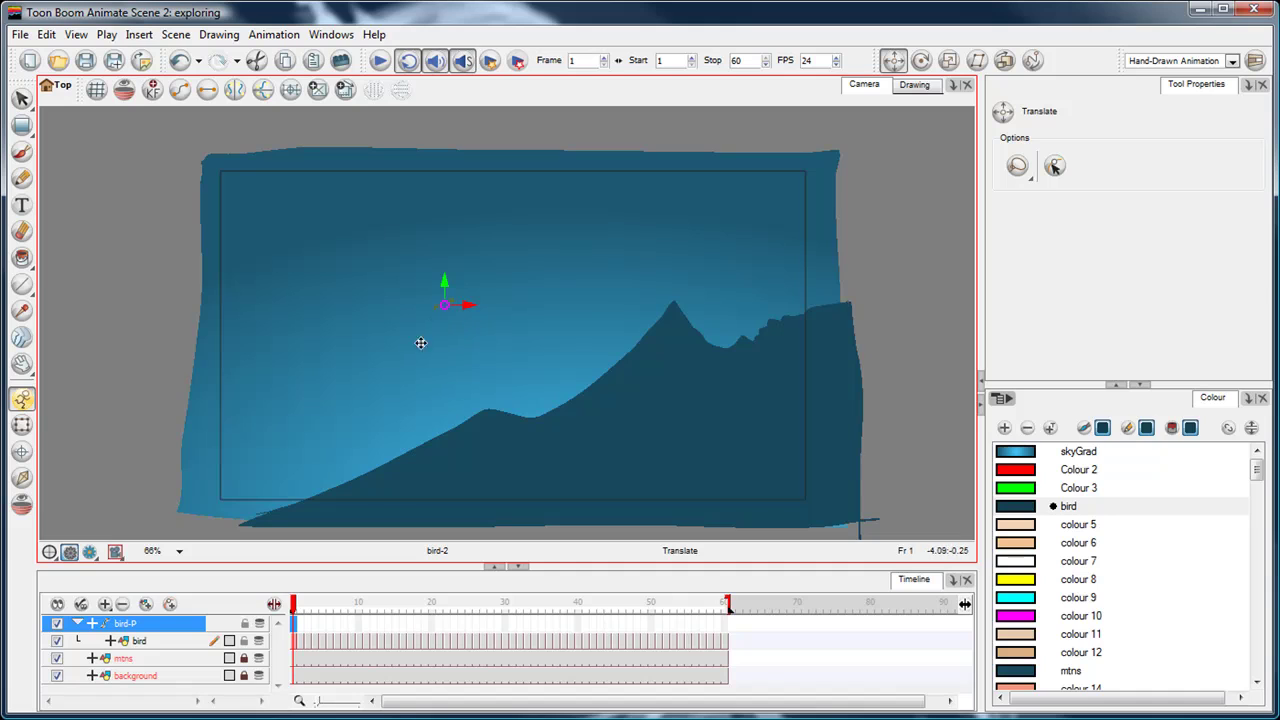
# Set a keyframe on the bird-P peg at frame 1 by moving it to the camera frame's right edge in Animate mode.
pyautogui.moveTo(508, 327); pyautogui.dragTo(878, 330)
pyautogui.click(316, 625)
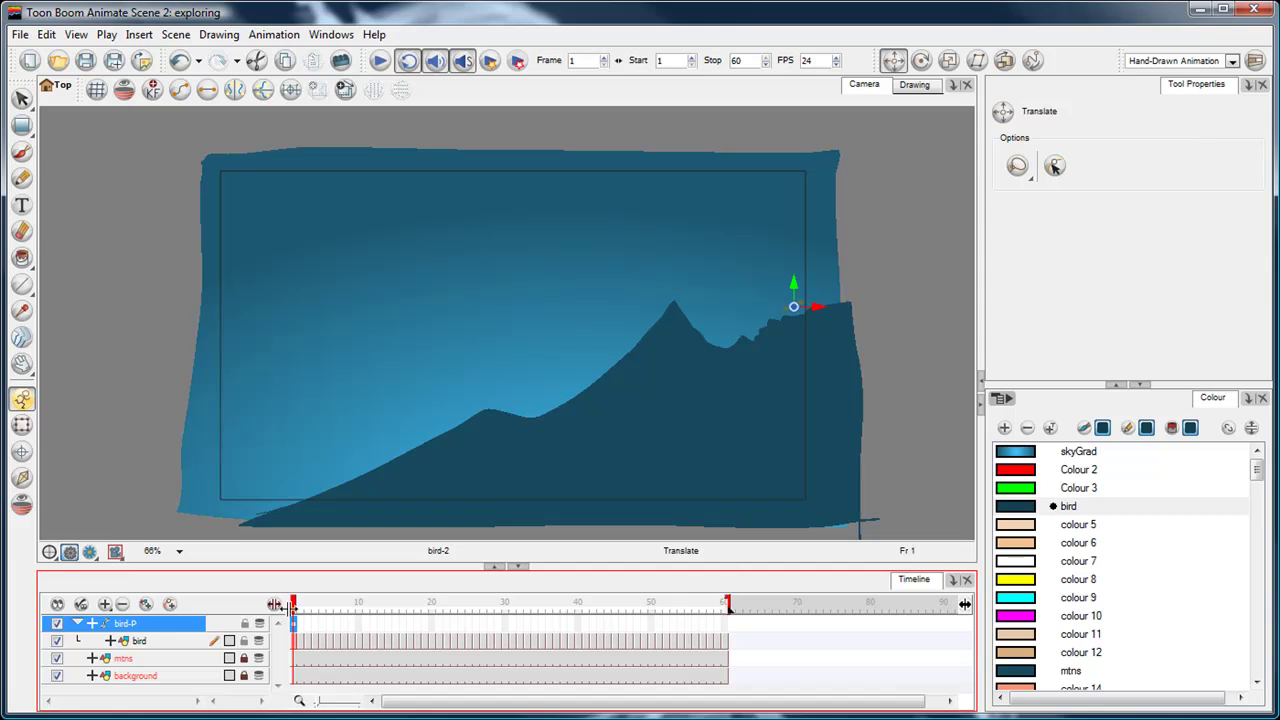
# With Animate mode off, reposition the bird-P peg above the mountain slope and compare frames 1 and 18.
pyautogui.click(238, 603)
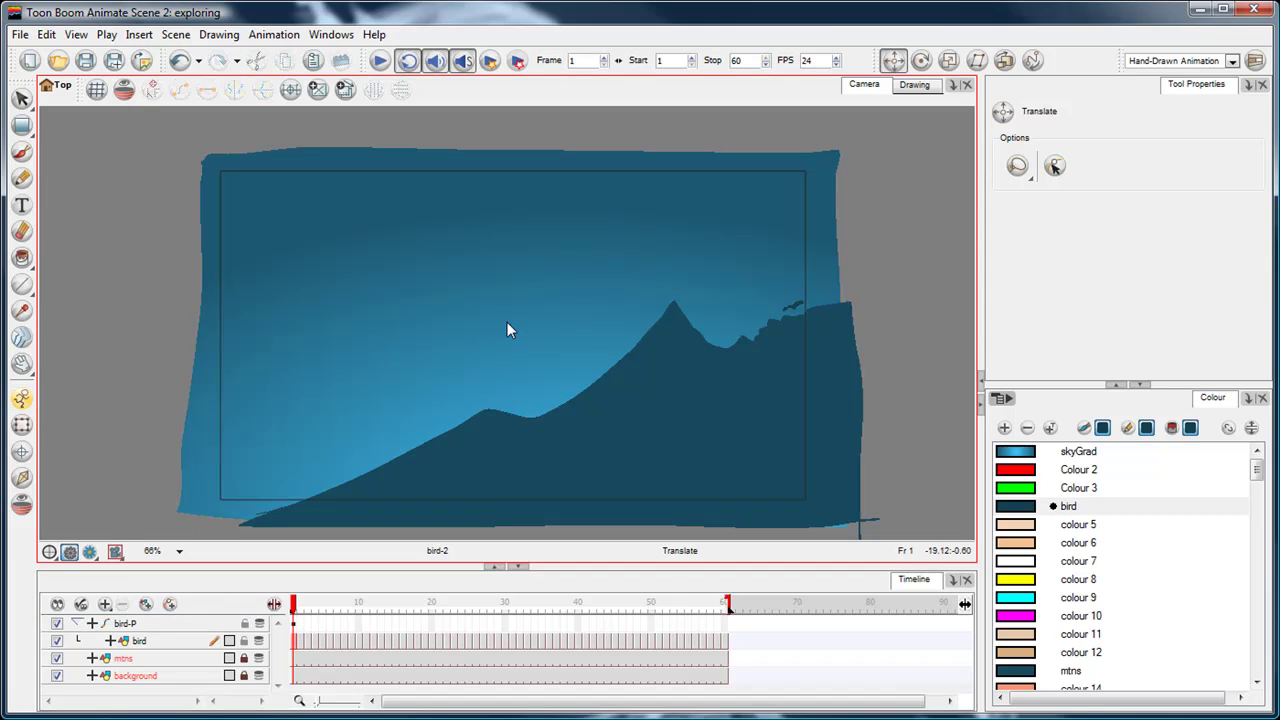
pyautogui.click(160, 623)
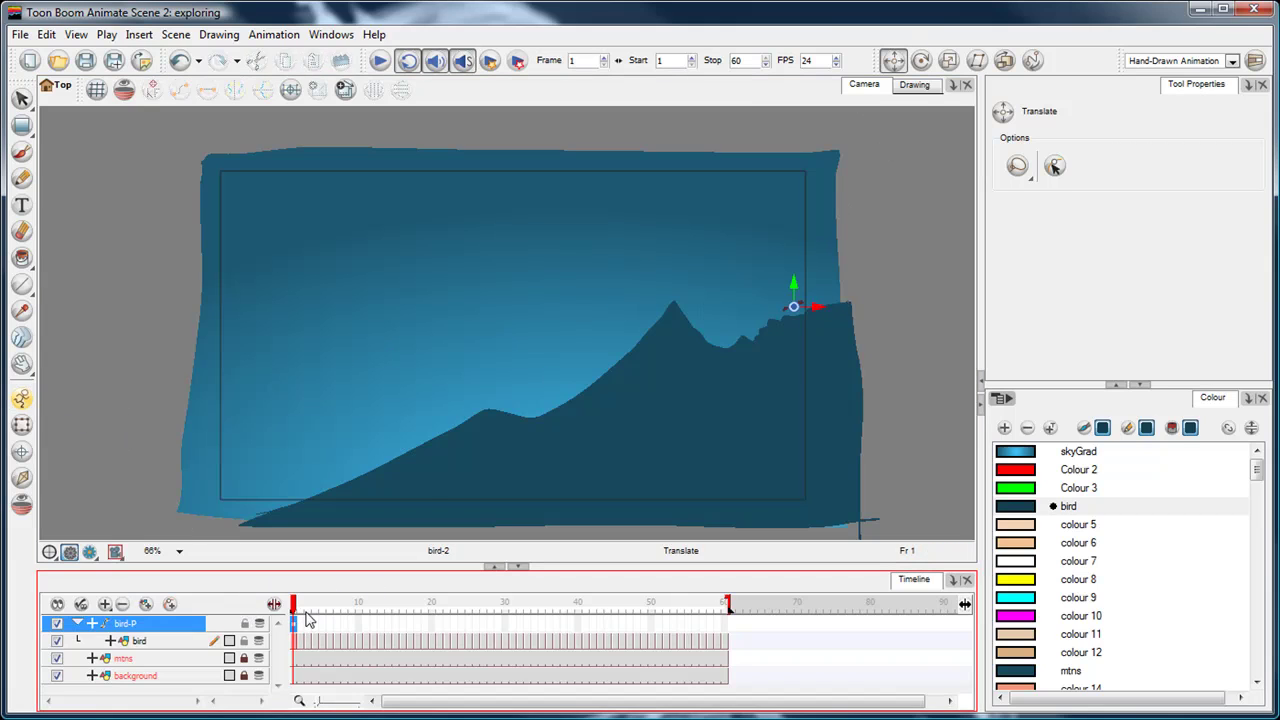
pyautogui.moveTo(836, 341); pyautogui.dragTo(664, 350)
pyautogui.click(417, 624)
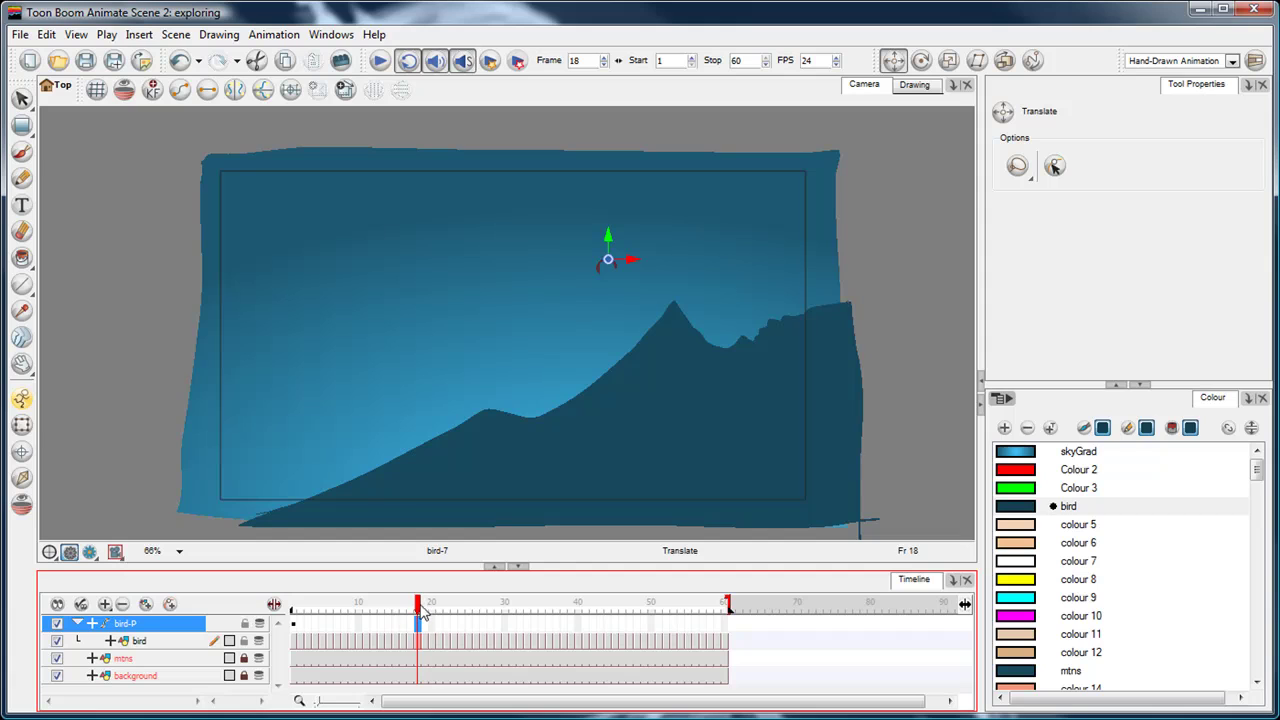
pyautogui.moveTo(416, 607)
pyautogui.mouseDown()
pyautogui.moveTo(266, 614)
pyautogui.moveTo(305, 613)
pyautogui.mouseUp()
pyautogui.click(418, 624)
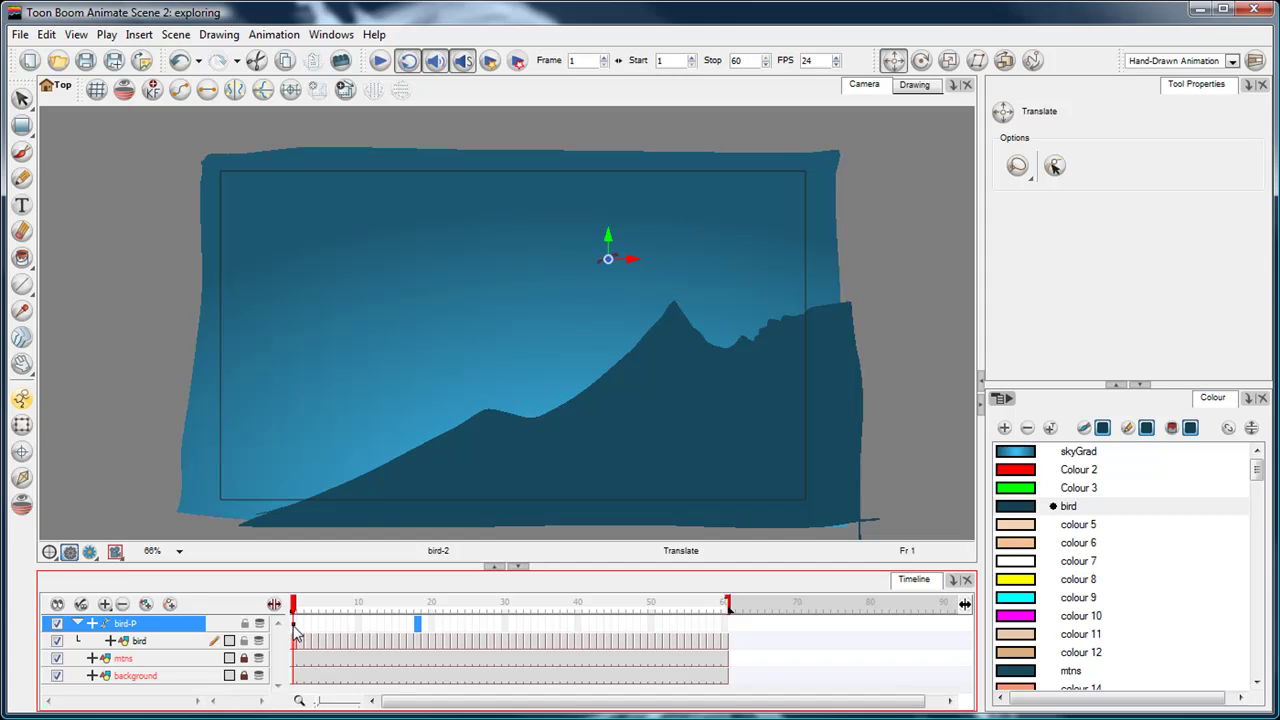
pyautogui.moveTo(630, 289); pyautogui.dragTo(614, 310)
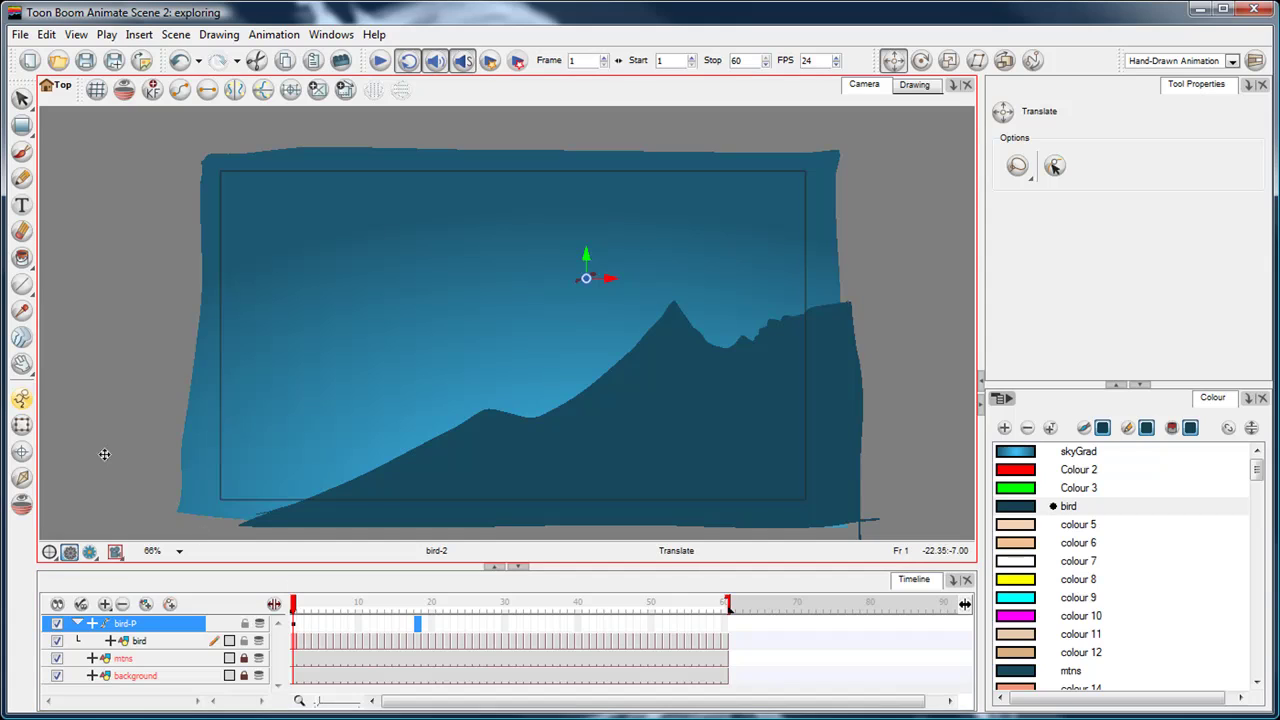
# Turn Animate mode back on and move the bird-P peg at frame 1 near the camera frame's right edge.
pyautogui.click(22, 398)
pyautogui.click(272, 598)
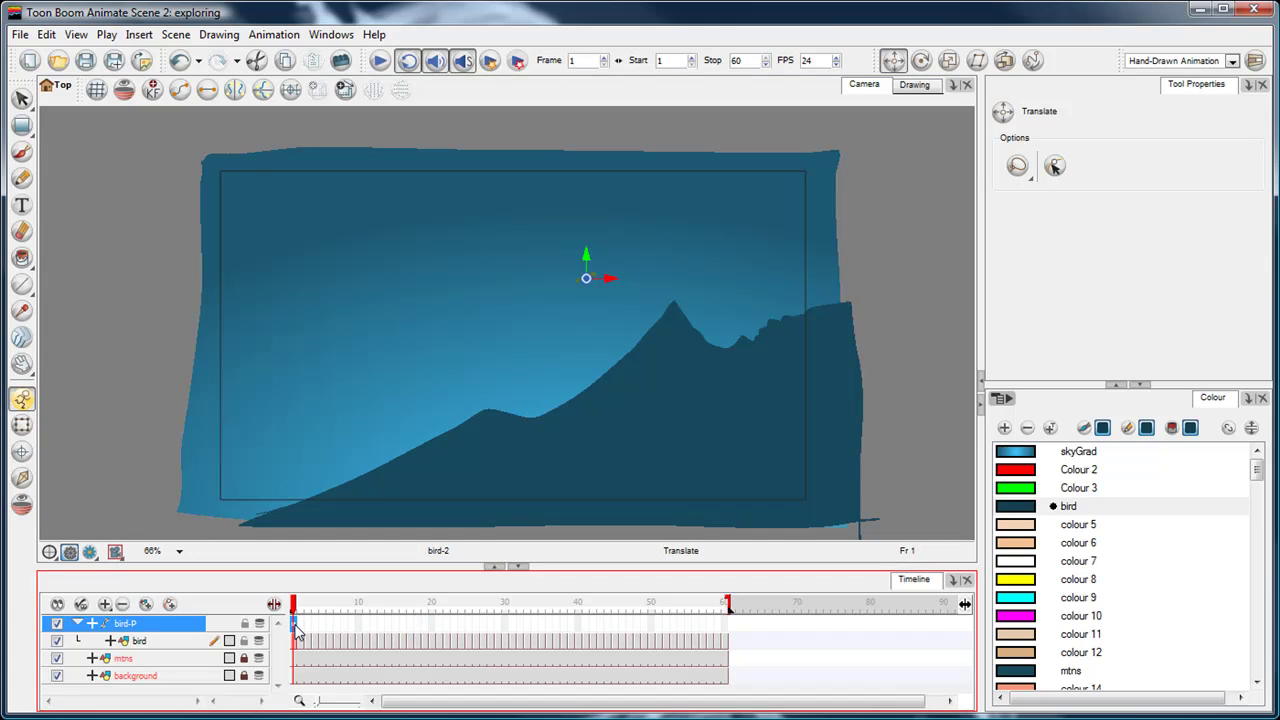
pyautogui.moveTo(632, 323); pyautogui.dragTo(823, 348)
# Keyframe the bird-P peg at the camera frame's left edge on frame 60 and scrub back to frame 32.
pyautogui.click(324, 592)
pyautogui.moveTo(297, 610); pyautogui.dragTo(727, 606)
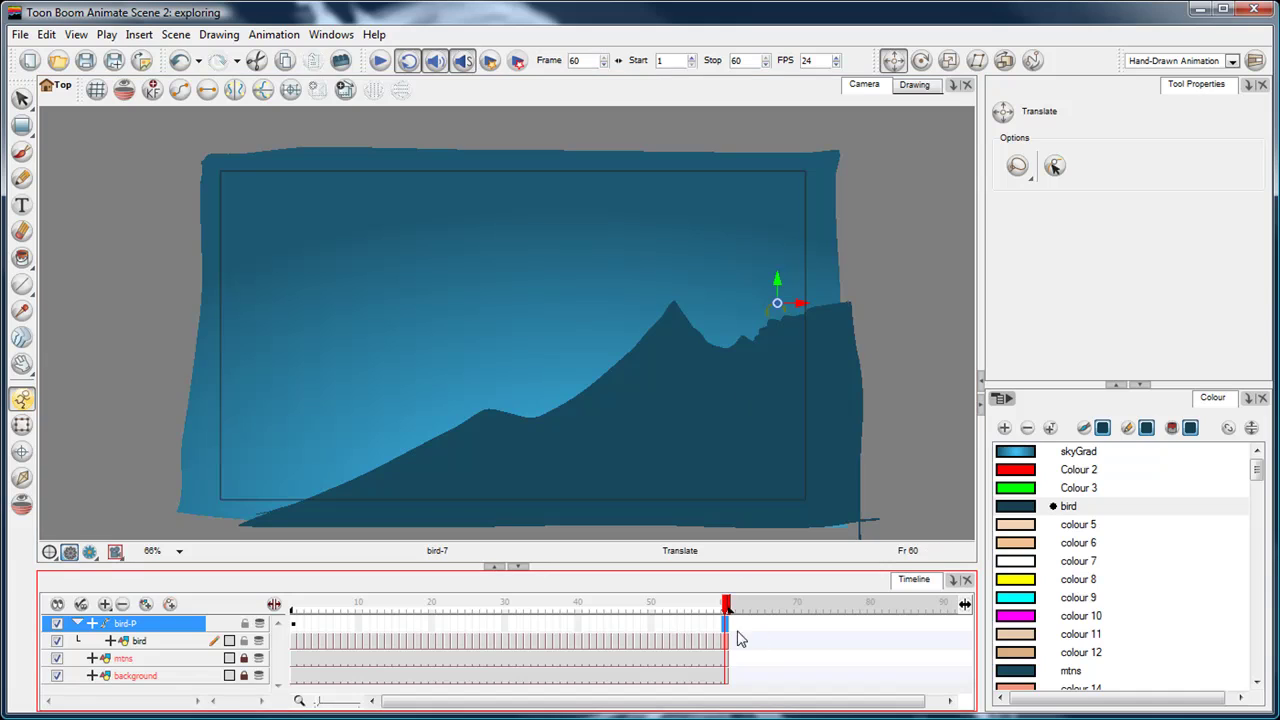
pyautogui.click(748, 484)
pyautogui.moveTo(814, 356); pyautogui.dragTo(254, 334)
pyautogui.click(730, 630)
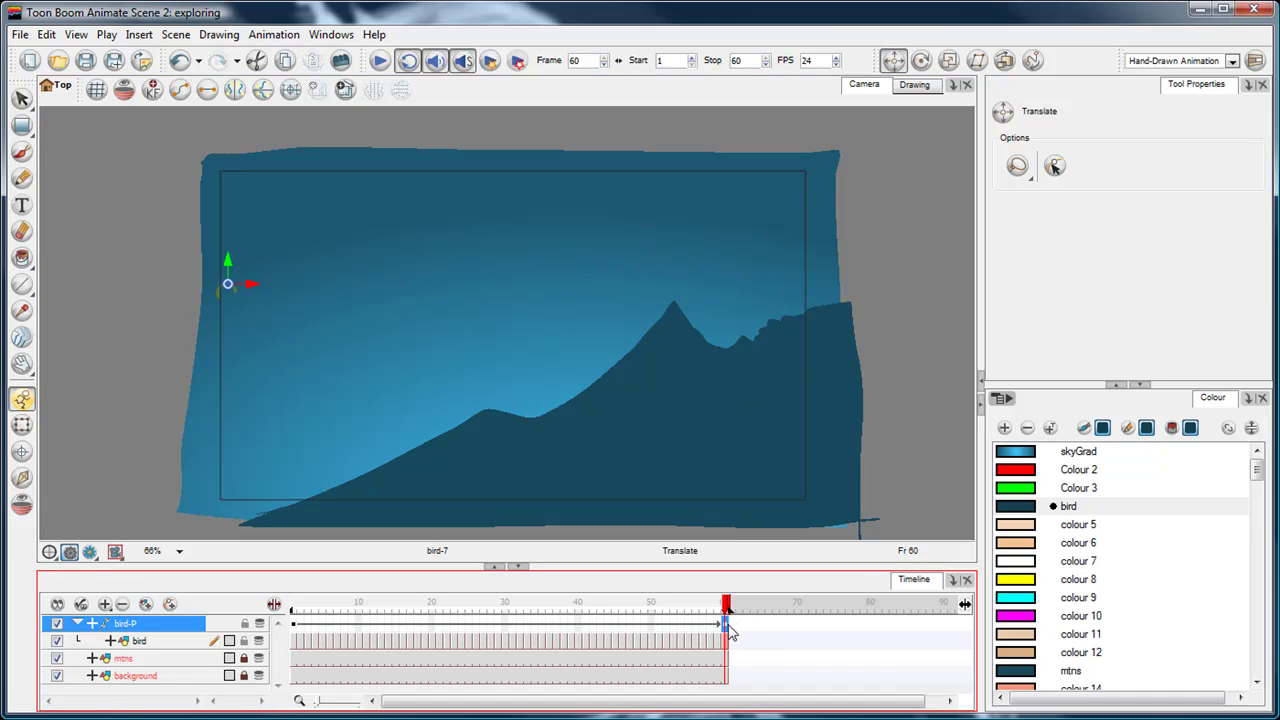
pyautogui.moveTo(723, 610); pyautogui.dragTo(521, 603)
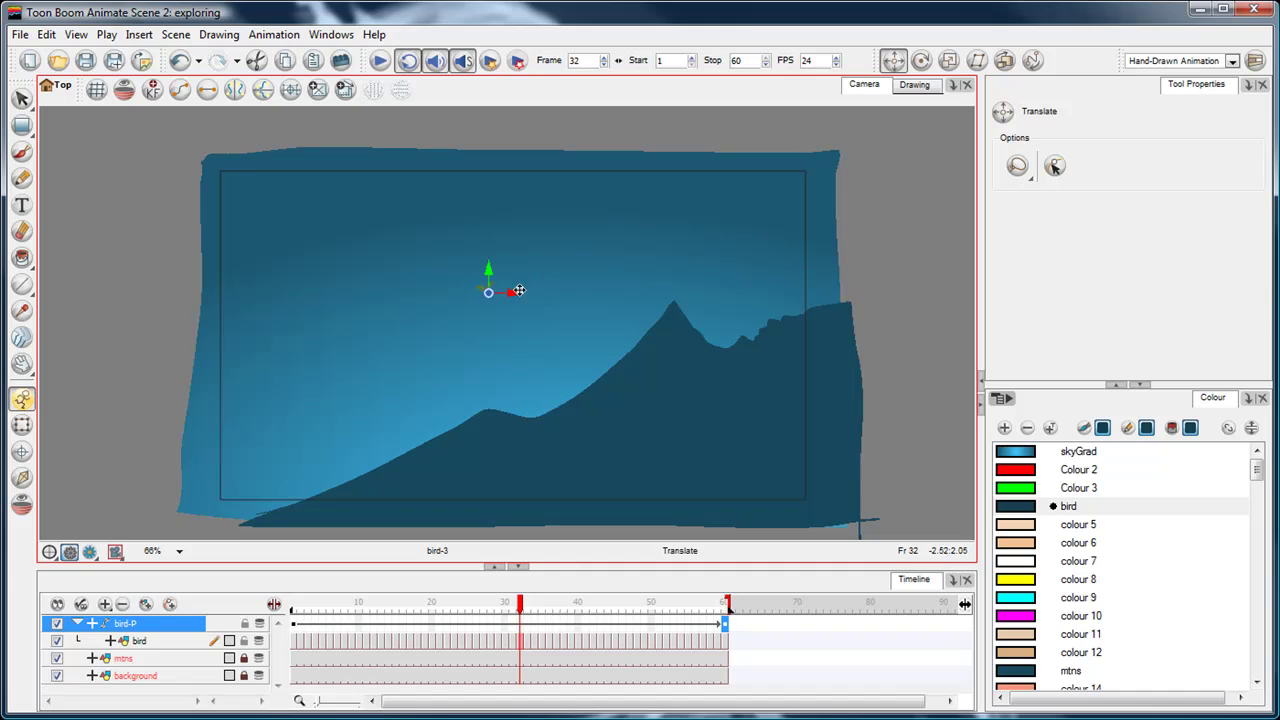
# Play the bird's flight from frame 1, stop playback, and scrub to frame 31.
pyautogui.click(22, 100)
pyautogui.moveTo(518, 604); pyautogui.dragTo(284, 608)
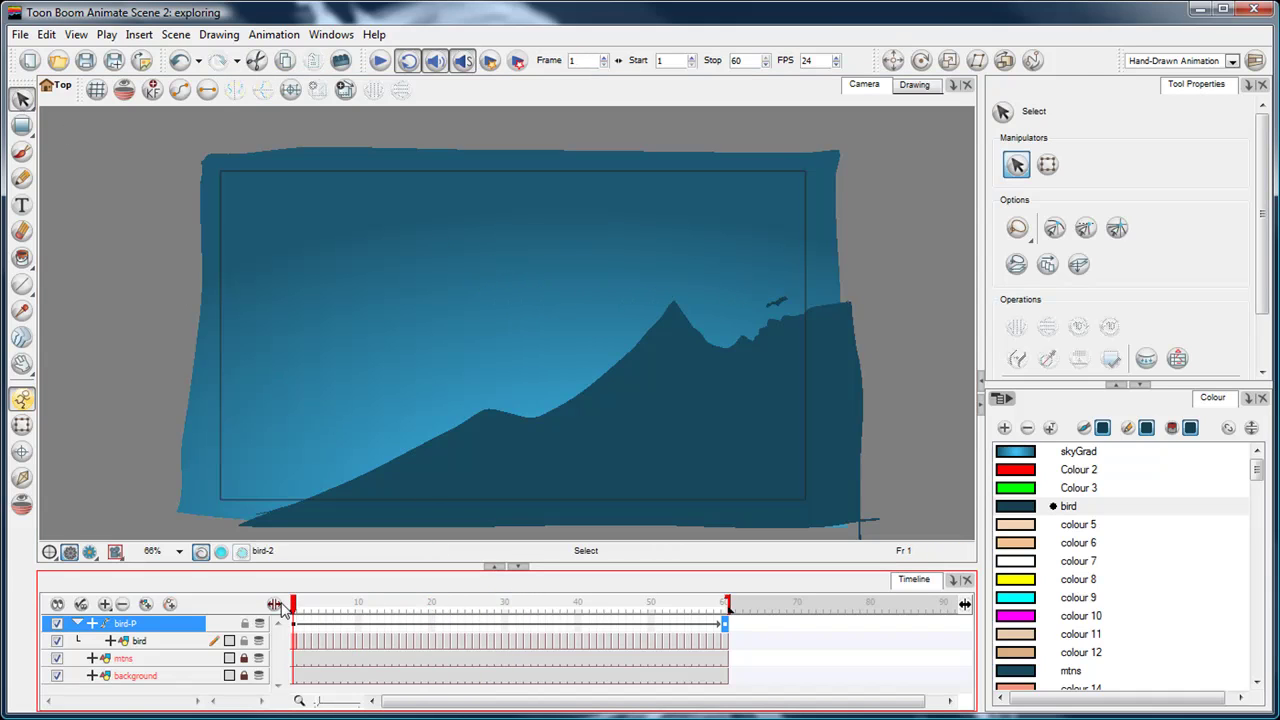
pyautogui.press('Return')
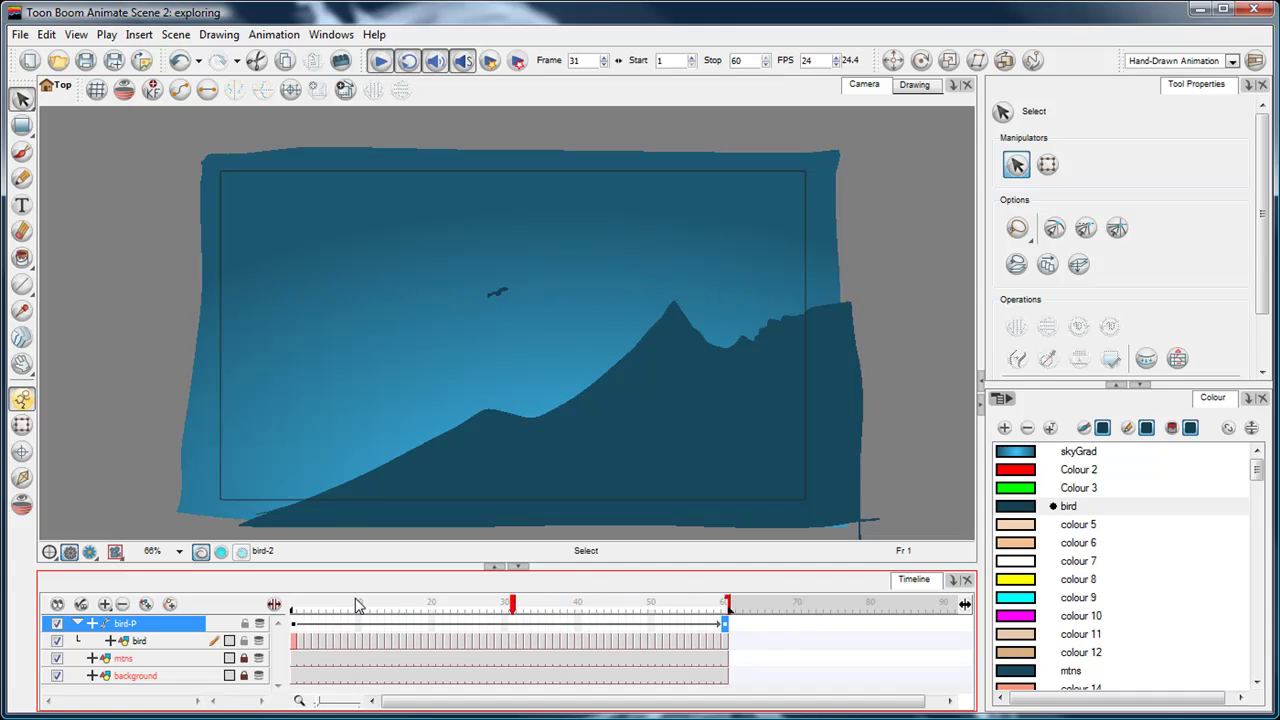
pyautogui.press('Return')
pyautogui.moveTo(343, 604); pyautogui.dragTo(512, 604)
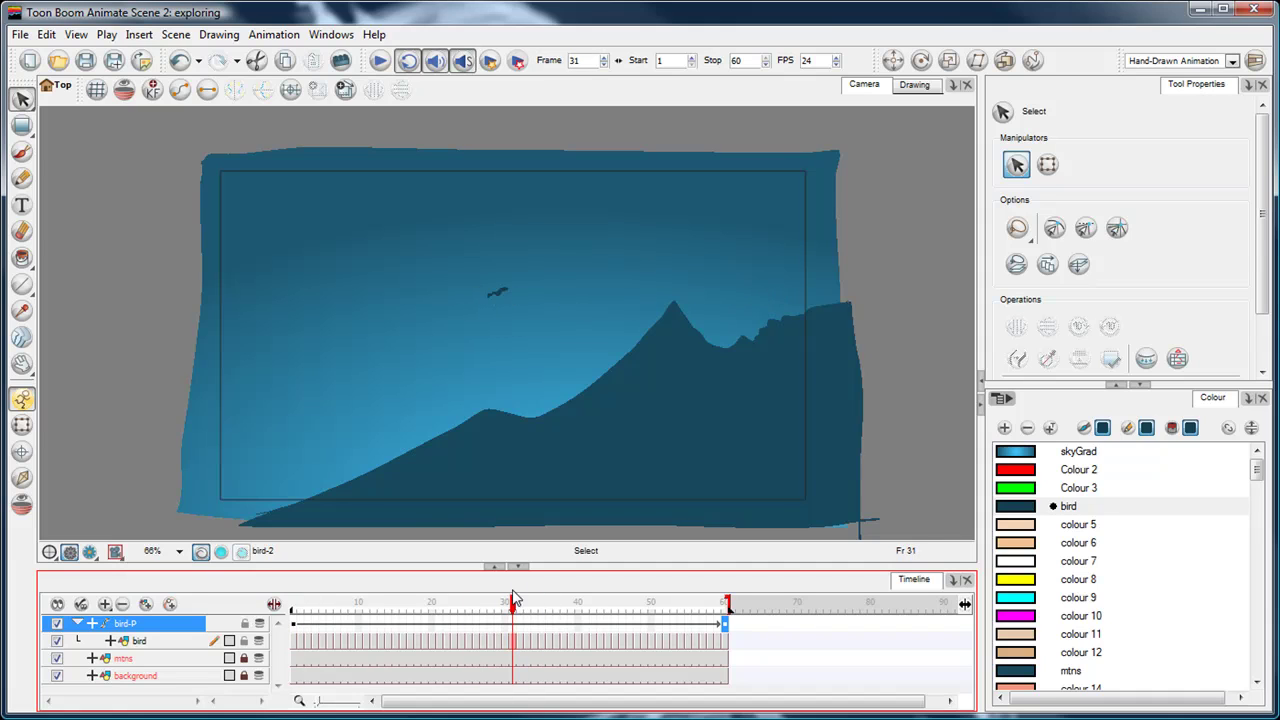
# Try lowering the bird-P peg toward the mountains at frame 30, and undo the move.
pyautogui.click(497, 624)
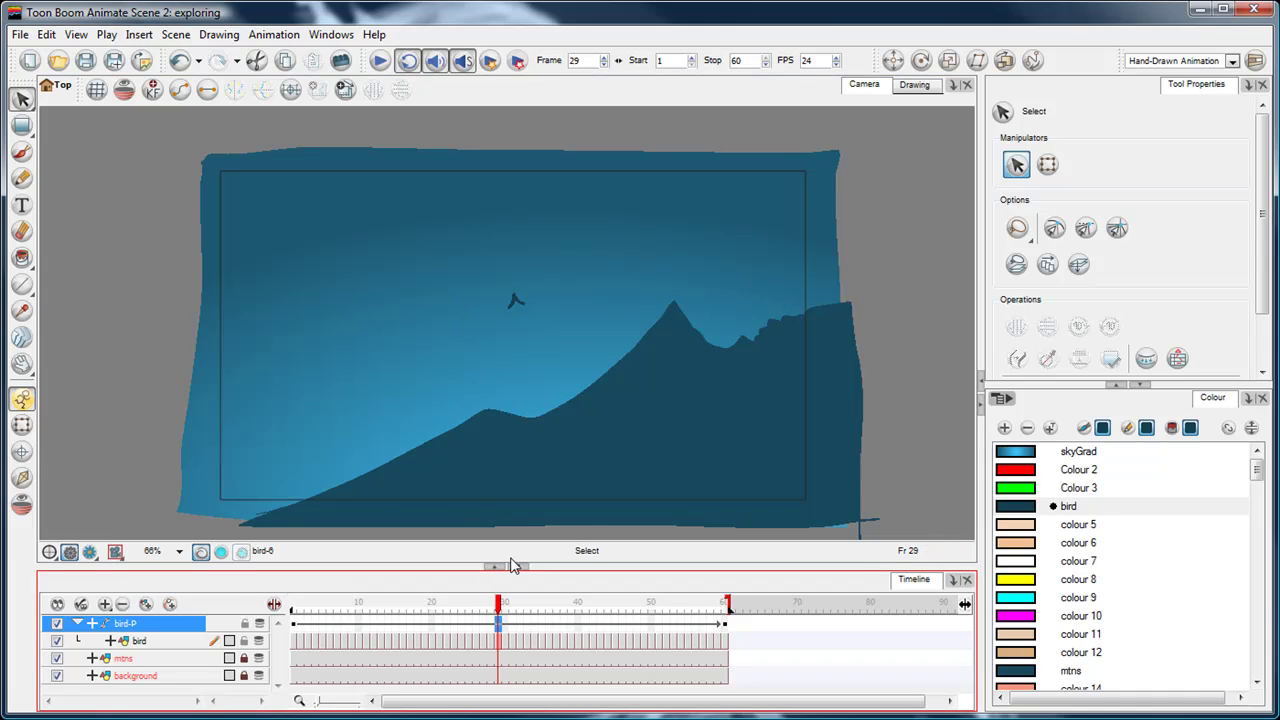
pyautogui.click(893, 60)
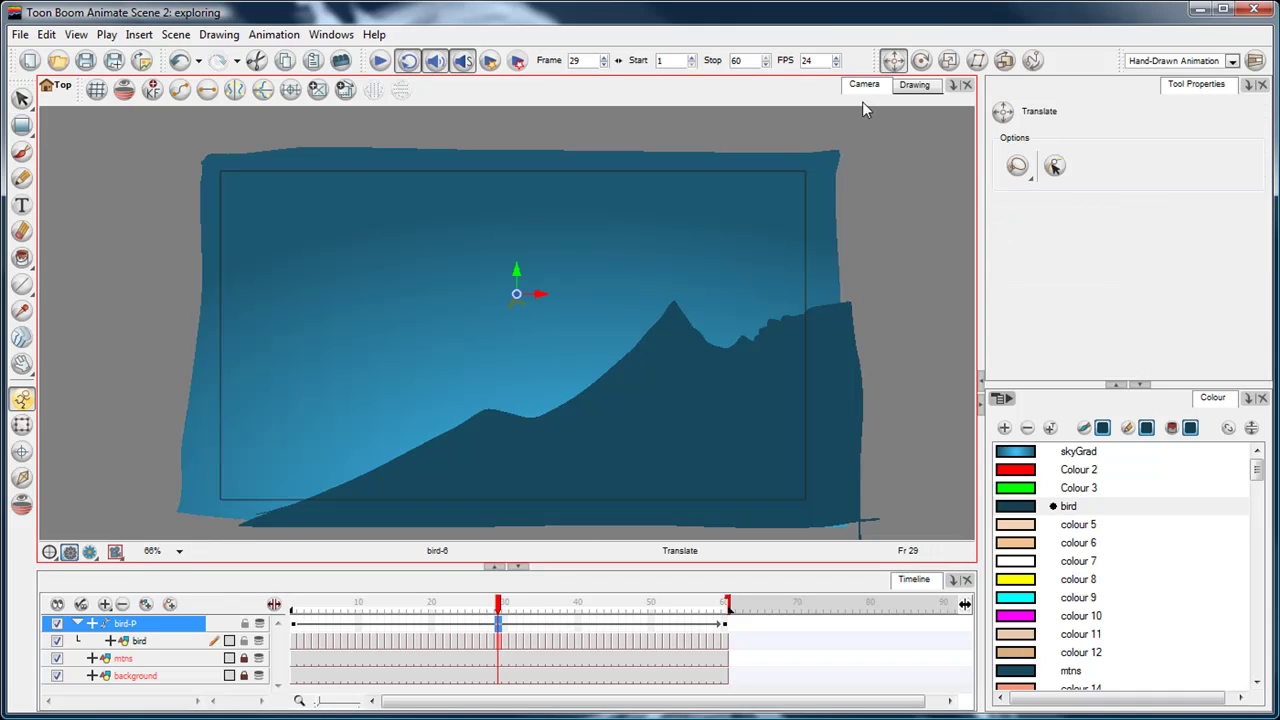
pyautogui.click(505, 624)
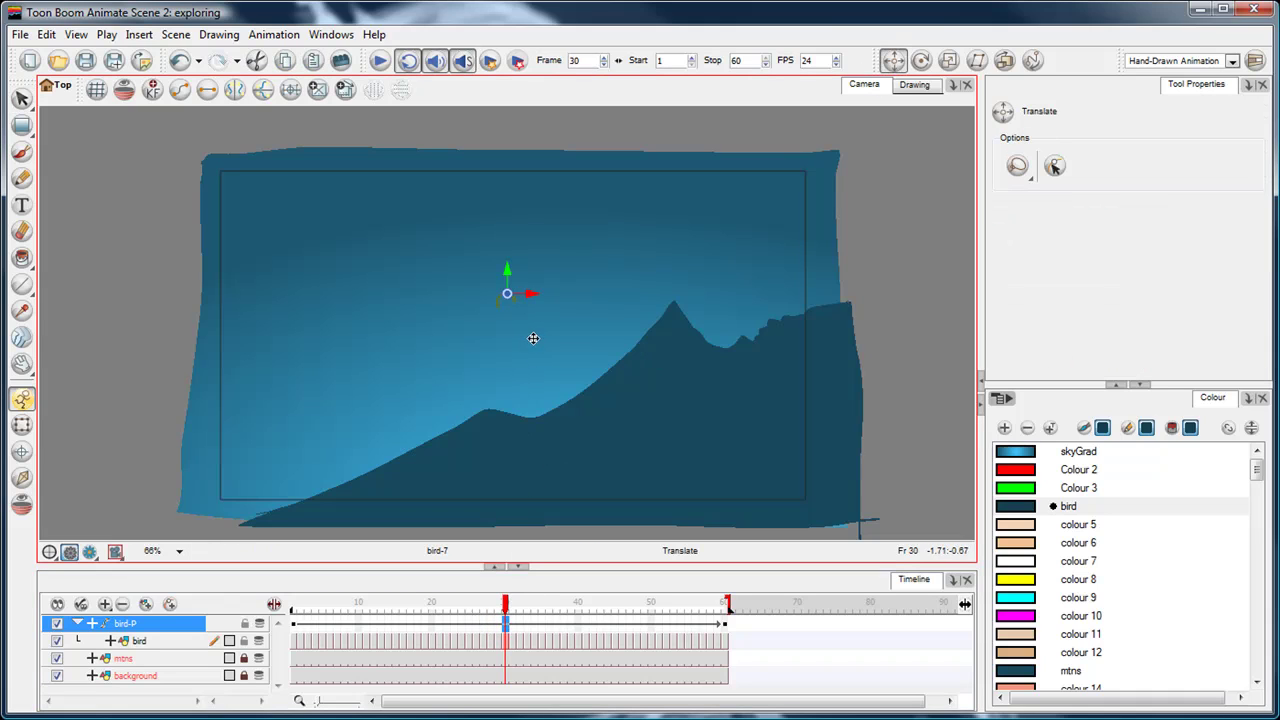
pyautogui.moveTo(543, 330); pyautogui.dragTo(544, 500)
pyautogui.moveTo(508, 606); pyautogui.dragTo(477, 592)
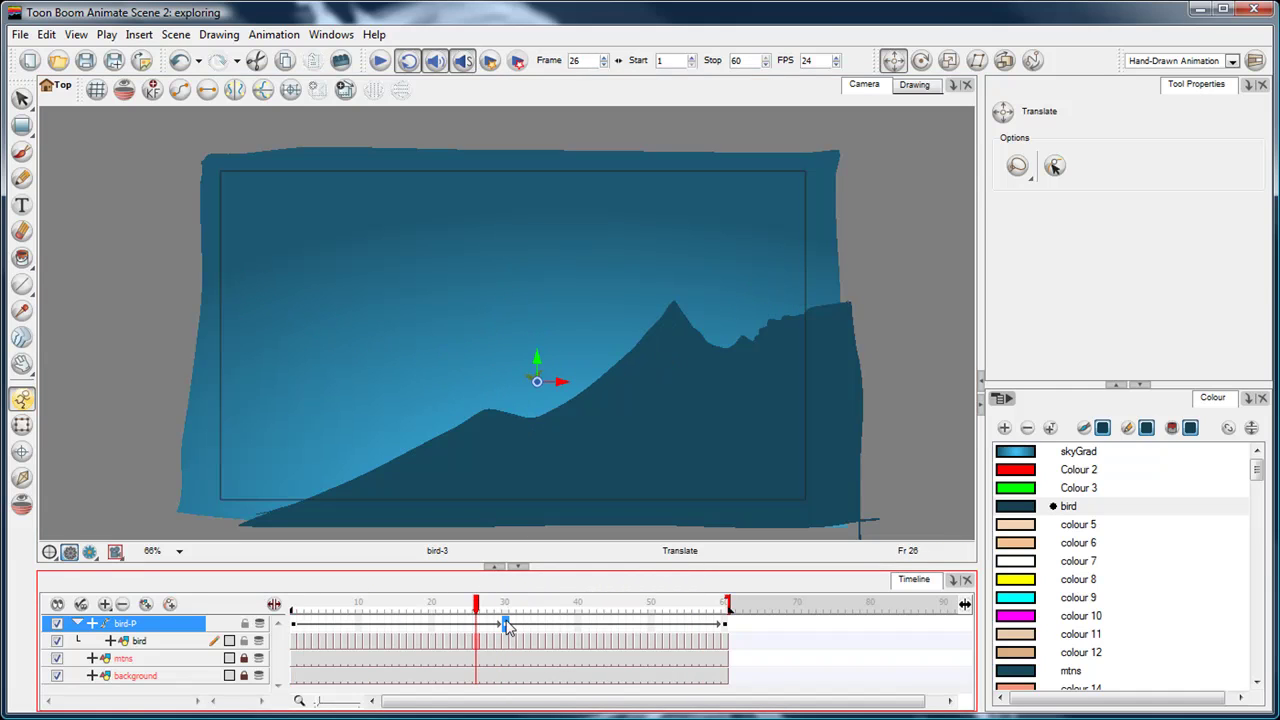
pyautogui.click(506, 625)
pyautogui.hotkey('ctrl', 'z')
# Reselect the bird-P peg at frame 29 and display its motion path control in the Camera view.
pyautogui.click(322, 605)
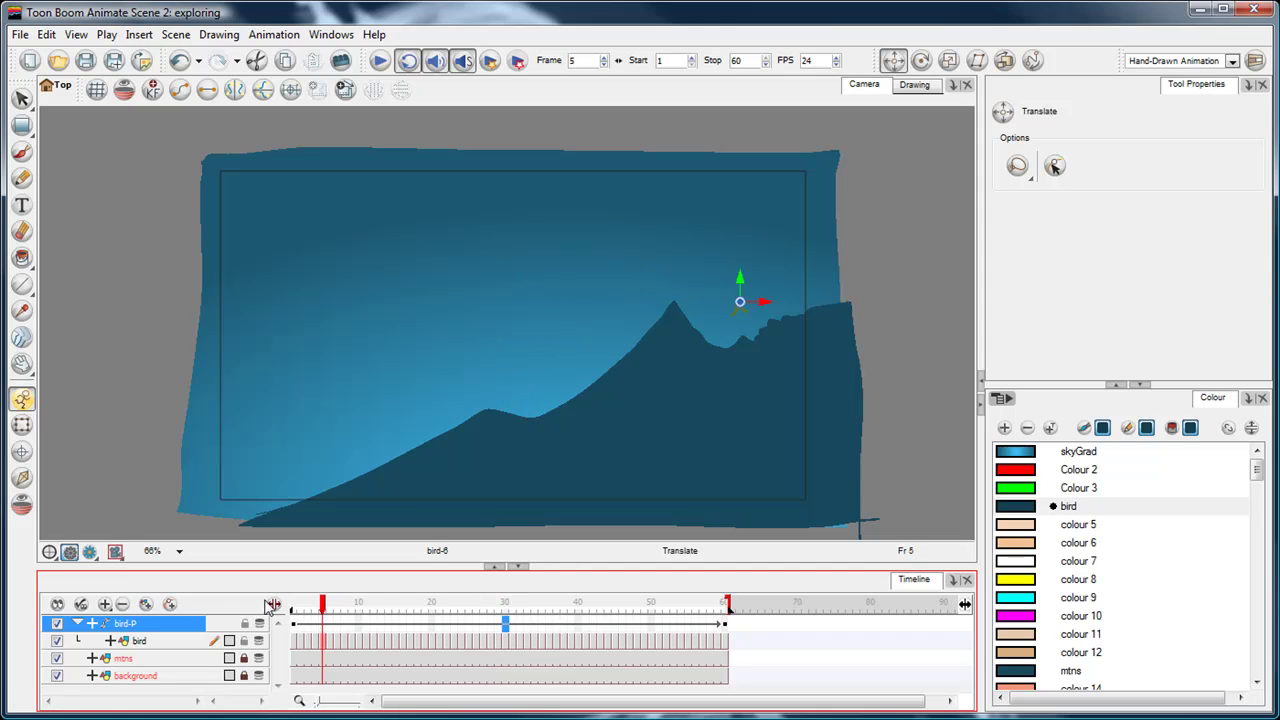
pyautogui.moveTo(322, 607); pyautogui.dragTo(490, 610)
pyautogui.click(498, 625)
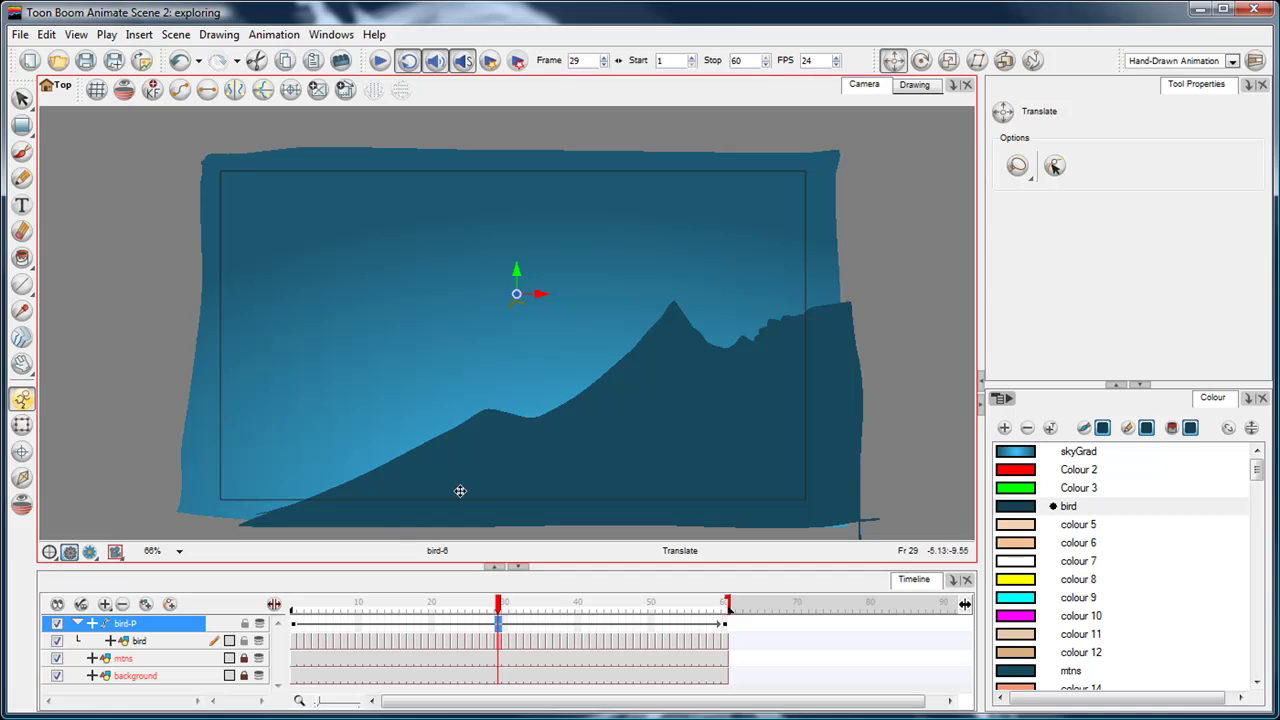
pyautogui.click(226, 606)
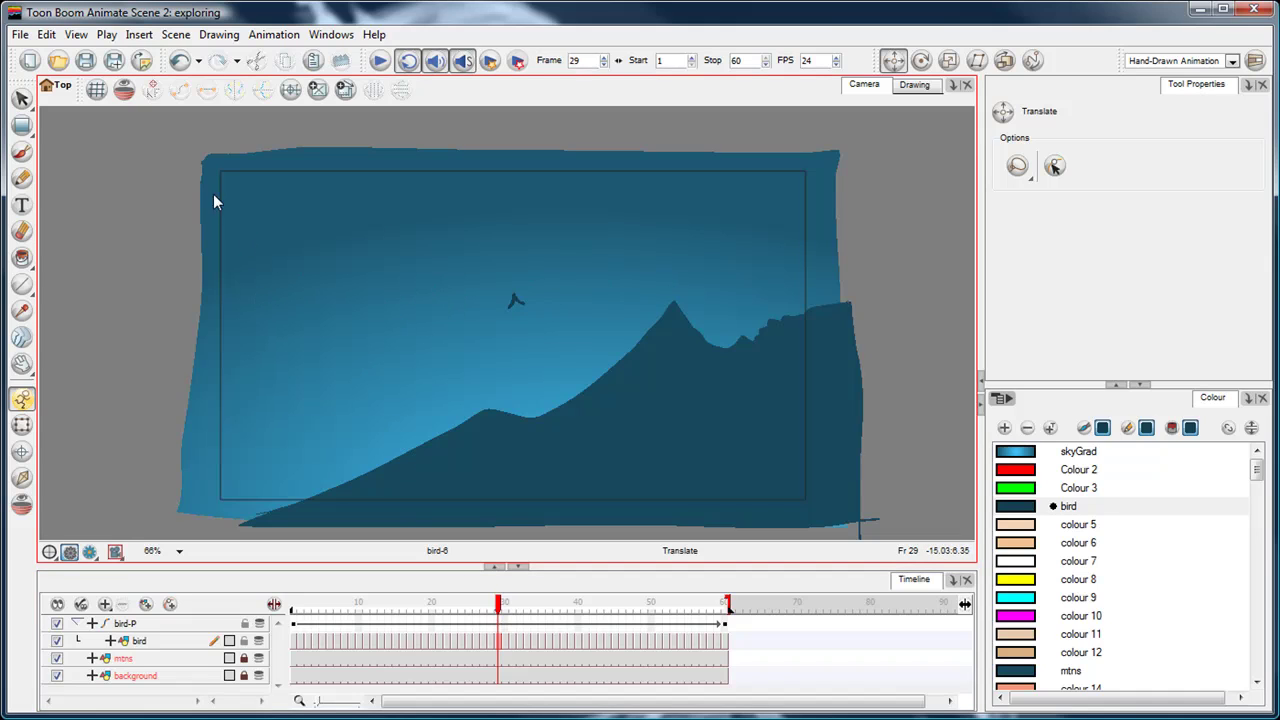
pyautogui.click(501, 624)
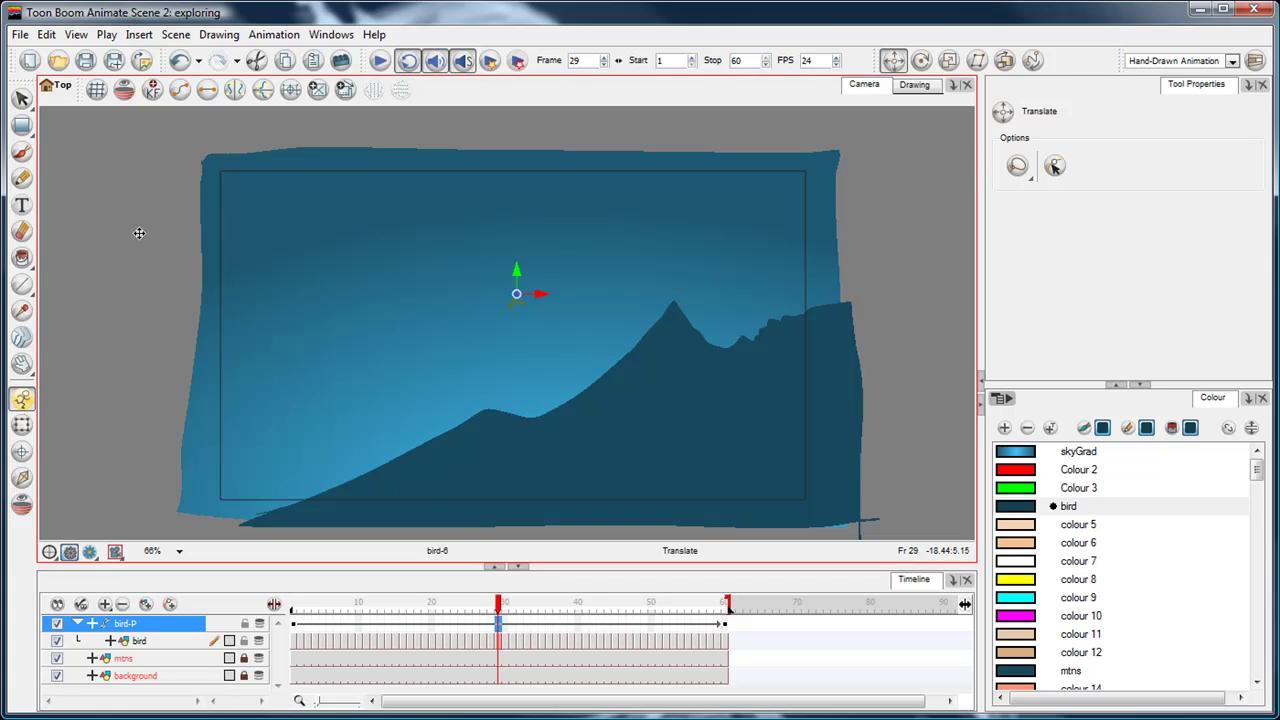
pyautogui.rightClick(167, 185)
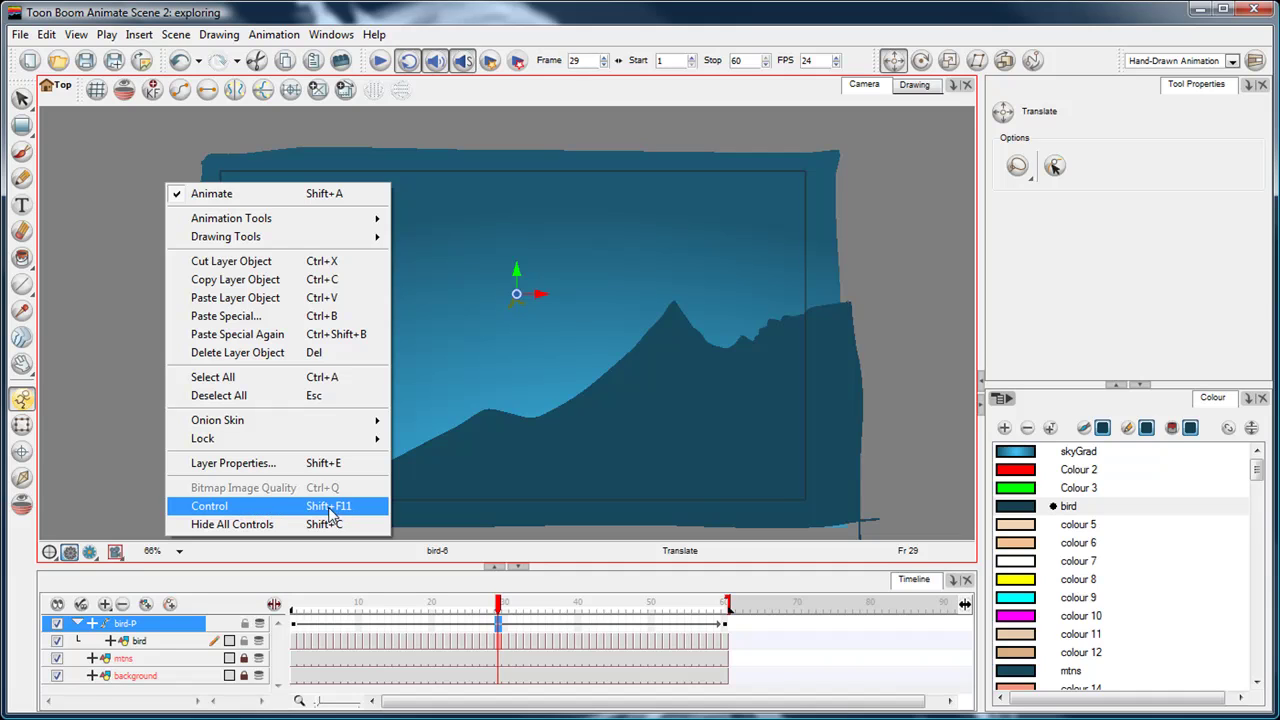
pyautogui.click(272, 514)
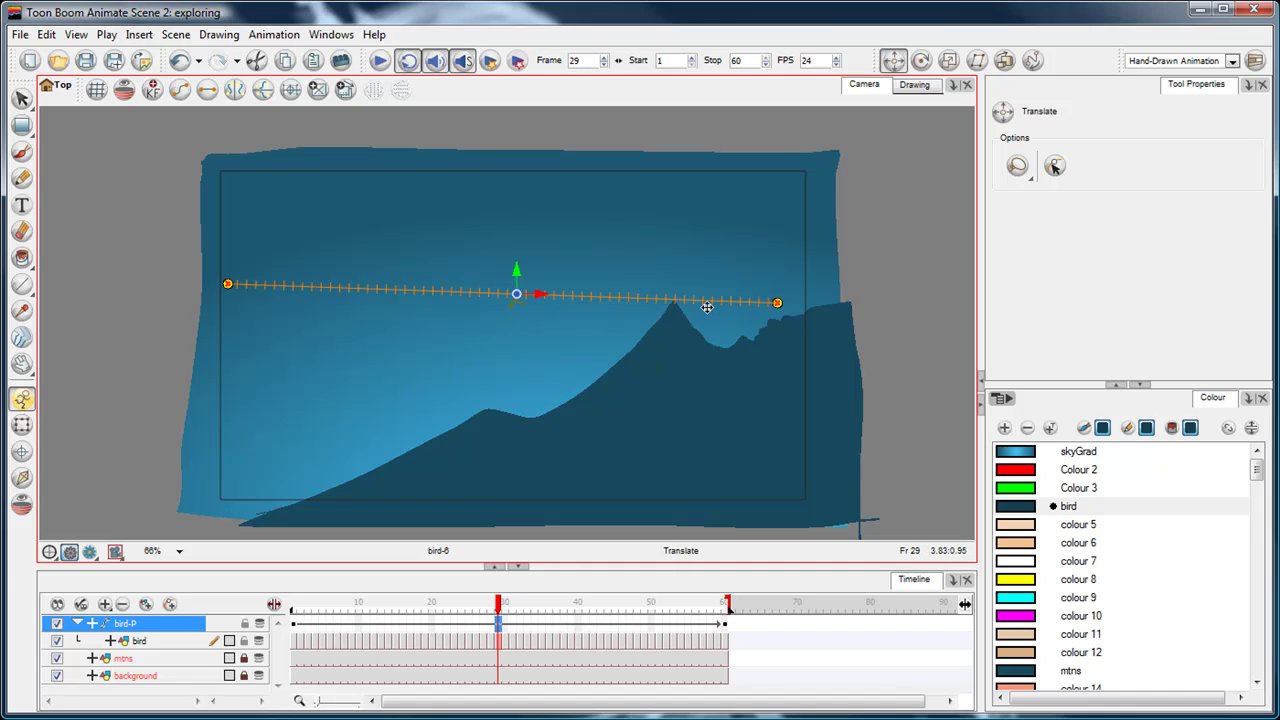
# Keyframe the bird-P peg at frame 30, raised slightly and shifted right along the path, to arc the bird's trajectory.
pyautogui.moveTo(498, 605)
pyautogui.mouseDown()
pyautogui.moveTo(457, 607)
pyautogui.moveTo(506, 618)
pyautogui.mouseUp()
pyautogui.click(500, 604)
pyautogui.click(506, 620)
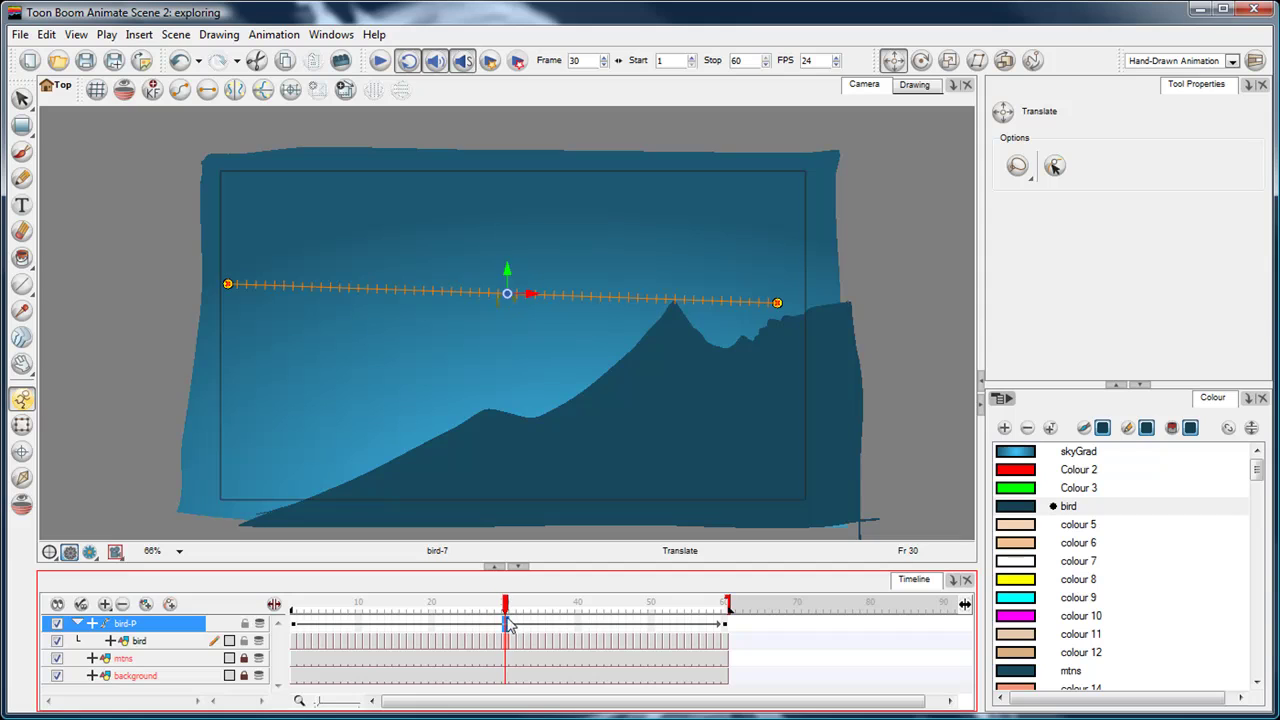
pyautogui.moveTo(532, 333); pyautogui.dragTo(509, 307)
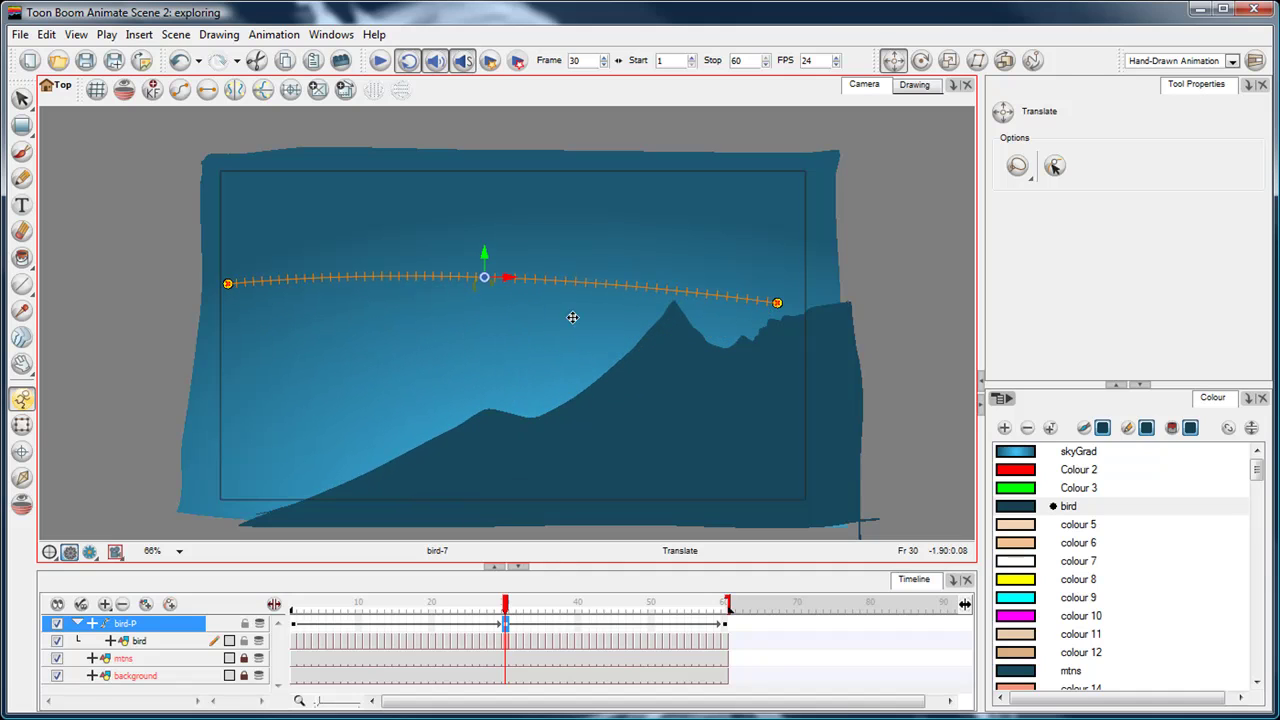
pyautogui.moveTo(510, 606)
pyautogui.mouseDown()
pyautogui.moveTo(294, 603)
pyautogui.moveTo(506, 603)
pyautogui.mouseUp()
pyautogui.moveTo(576, 315); pyautogui.dragTo(631, 316)
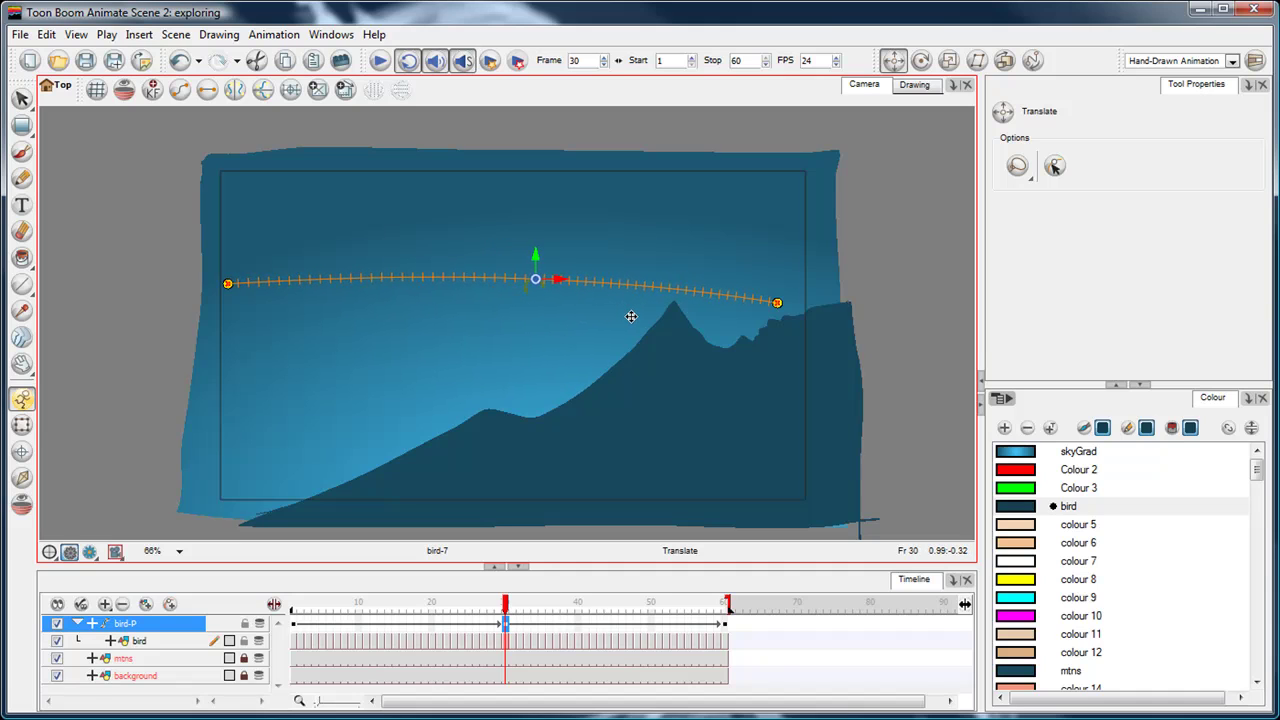
# Scrub to frame 59 and back to frame 30 to check the arced path, leaving the bird-P peg deselected.
pyautogui.moveTo(506, 604); pyautogui.dragTo(720, 600)
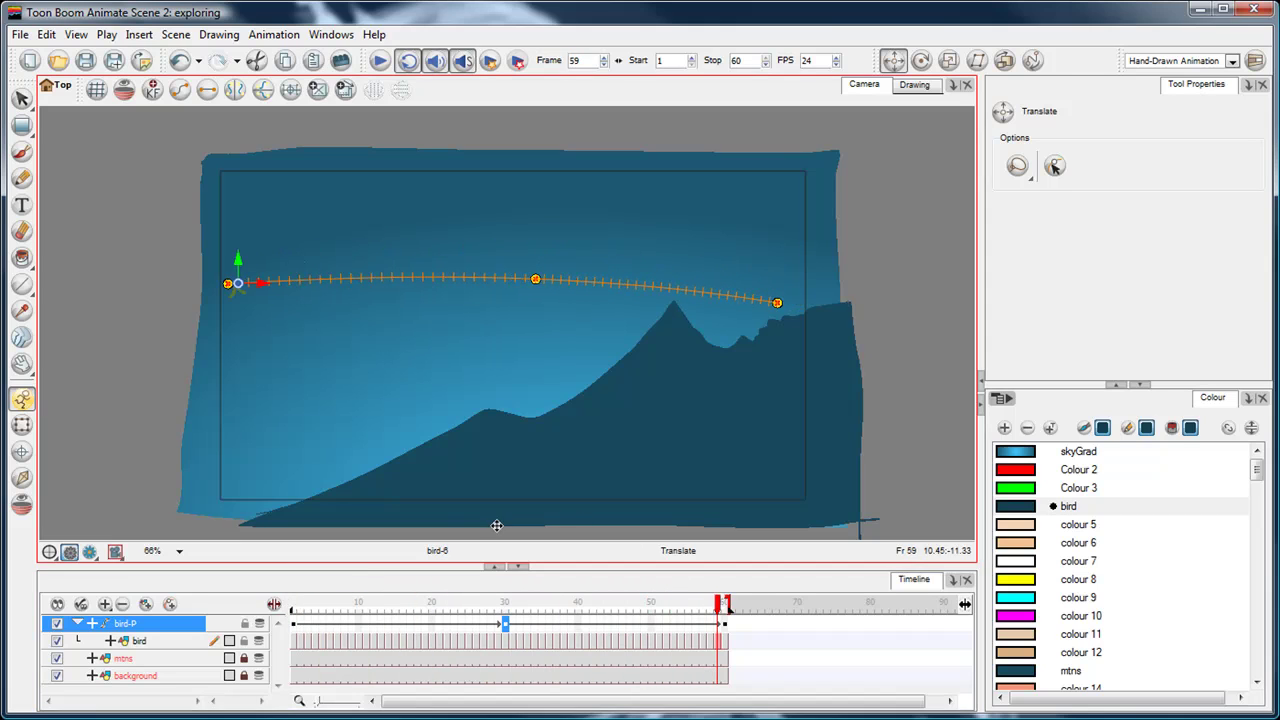
pyautogui.click(256, 622)
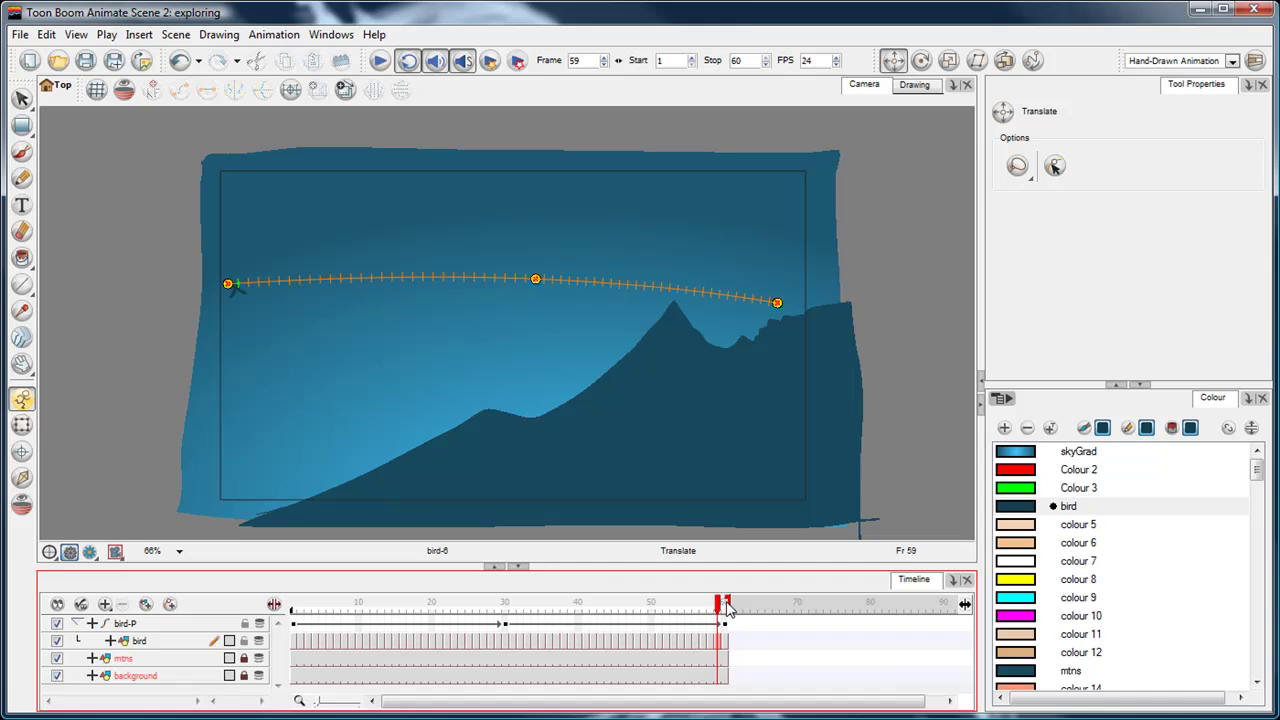
pyautogui.moveTo(722, 604); pyautogui.dragTo(508, 604)
pyautogui.click(217, 289)
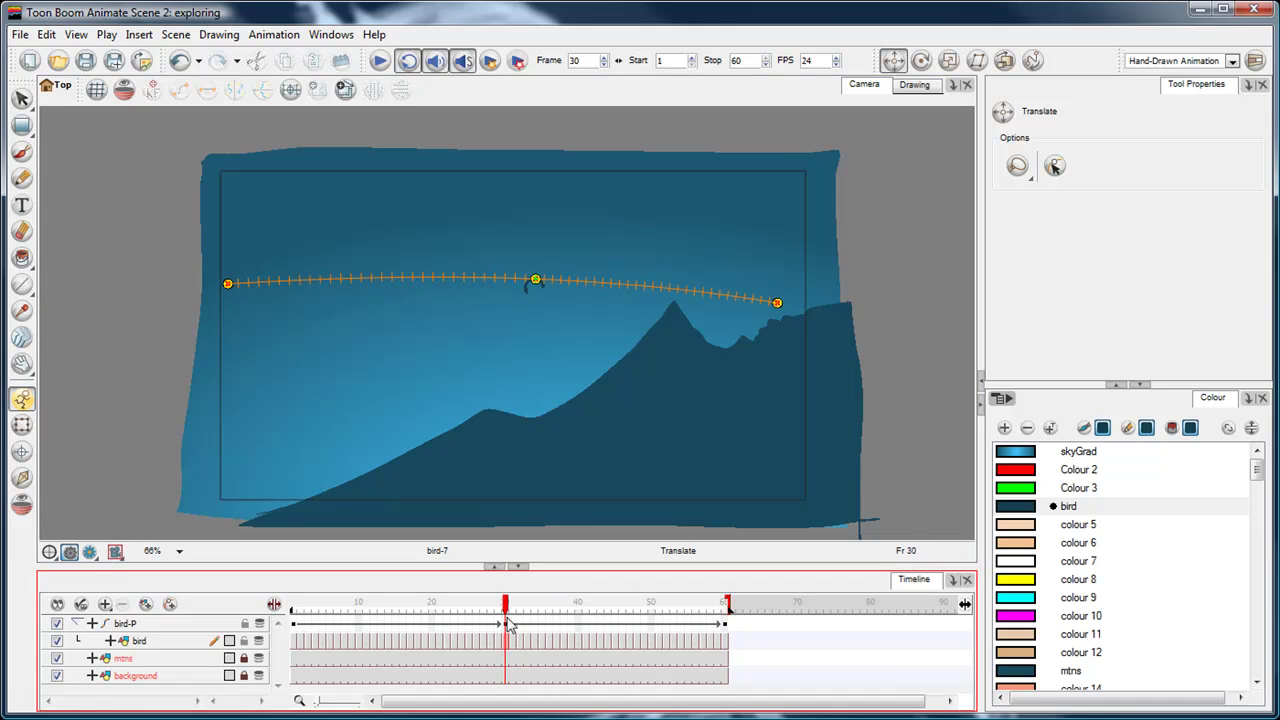
pyautogui.click(507, 624)
pyautogui.click(245, 546)
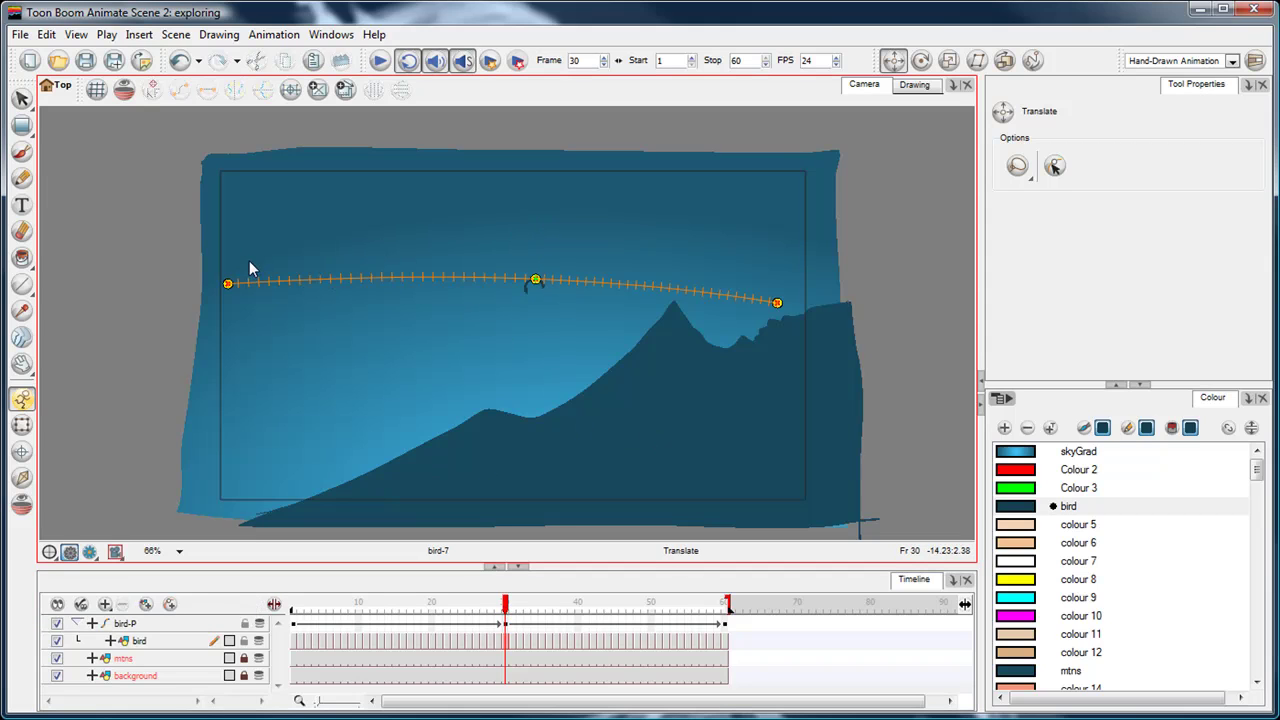
# Hide all controls in the Camera view.
pyautogui.rightClick(149, 175)
pyautogui.click(137, 180)
pyautogui.rightClick(138, 181)
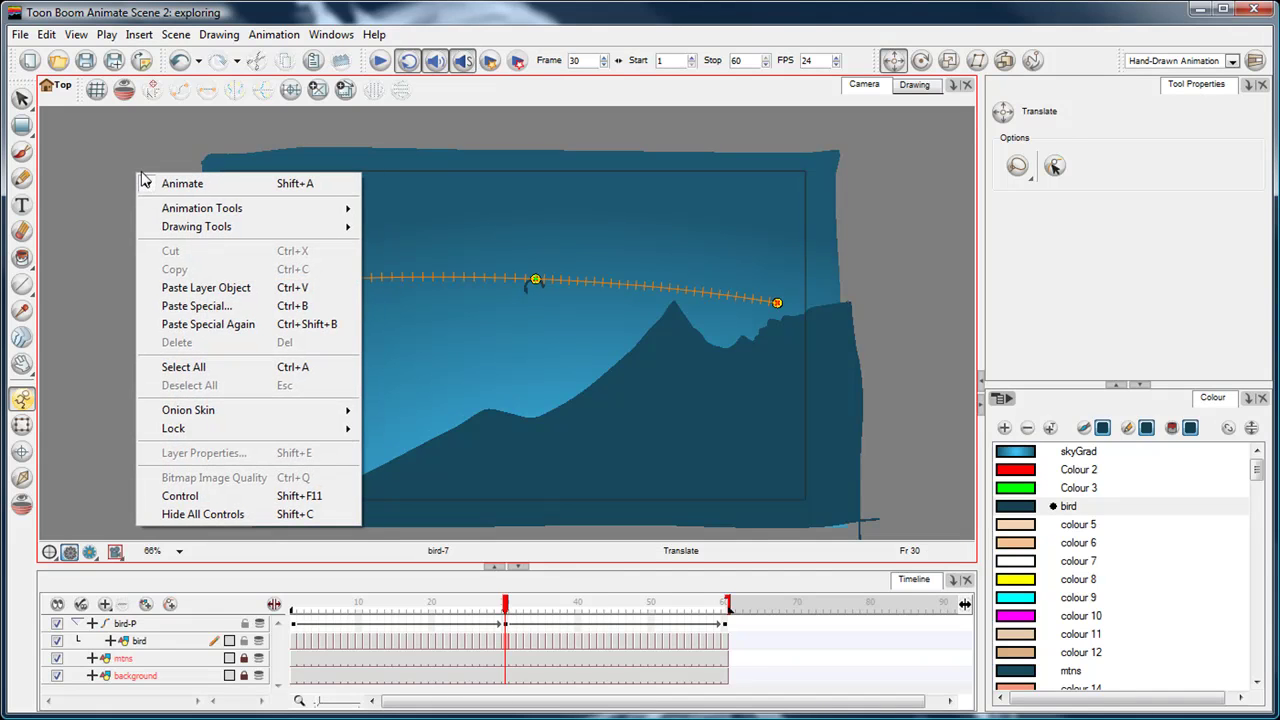
pyautogui.click(212, 515)
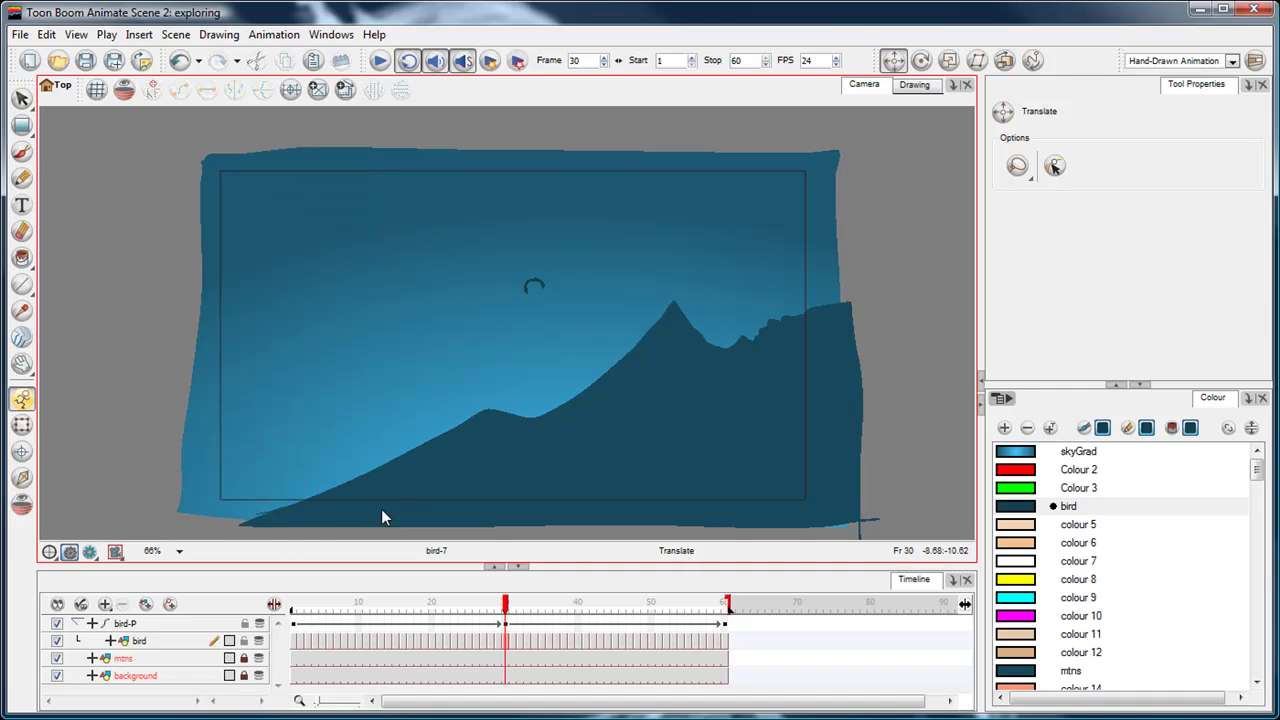
# Play the scene to review the bird flying along its arced path.
pyautogui.click(243, 615)
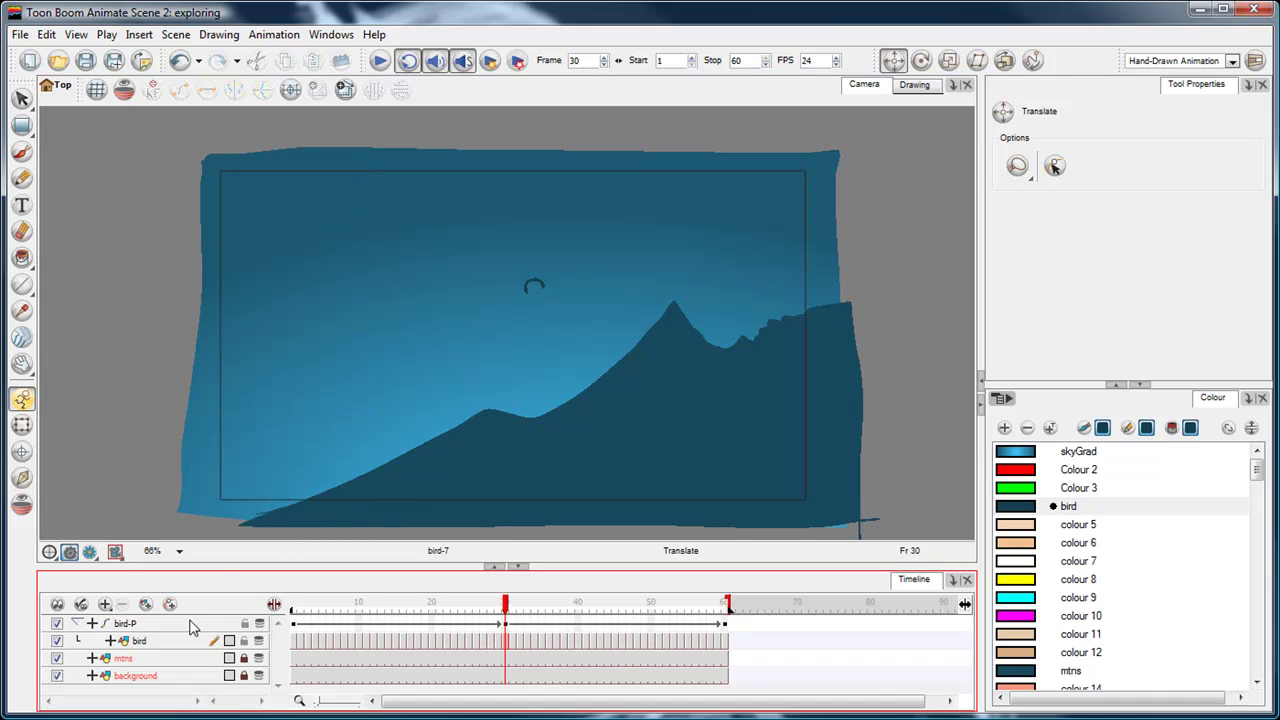
pyautogui.press('Return')
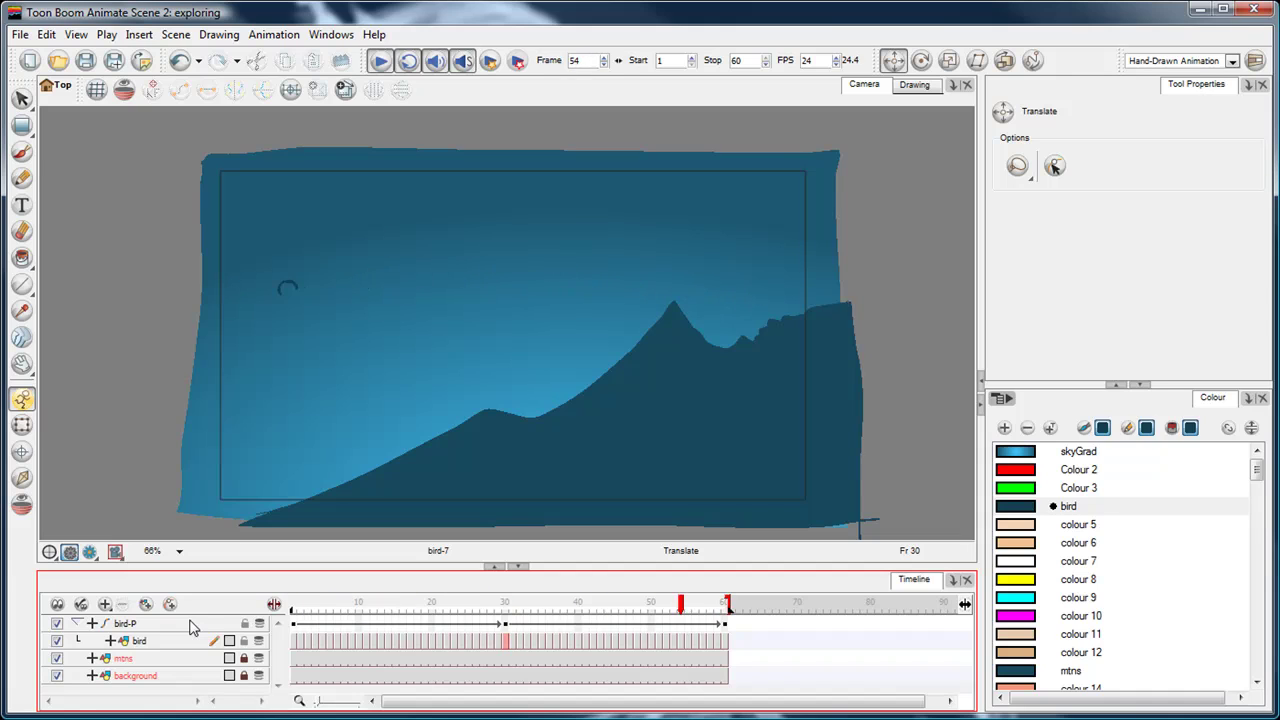
pyautogui.click(1253, 117)
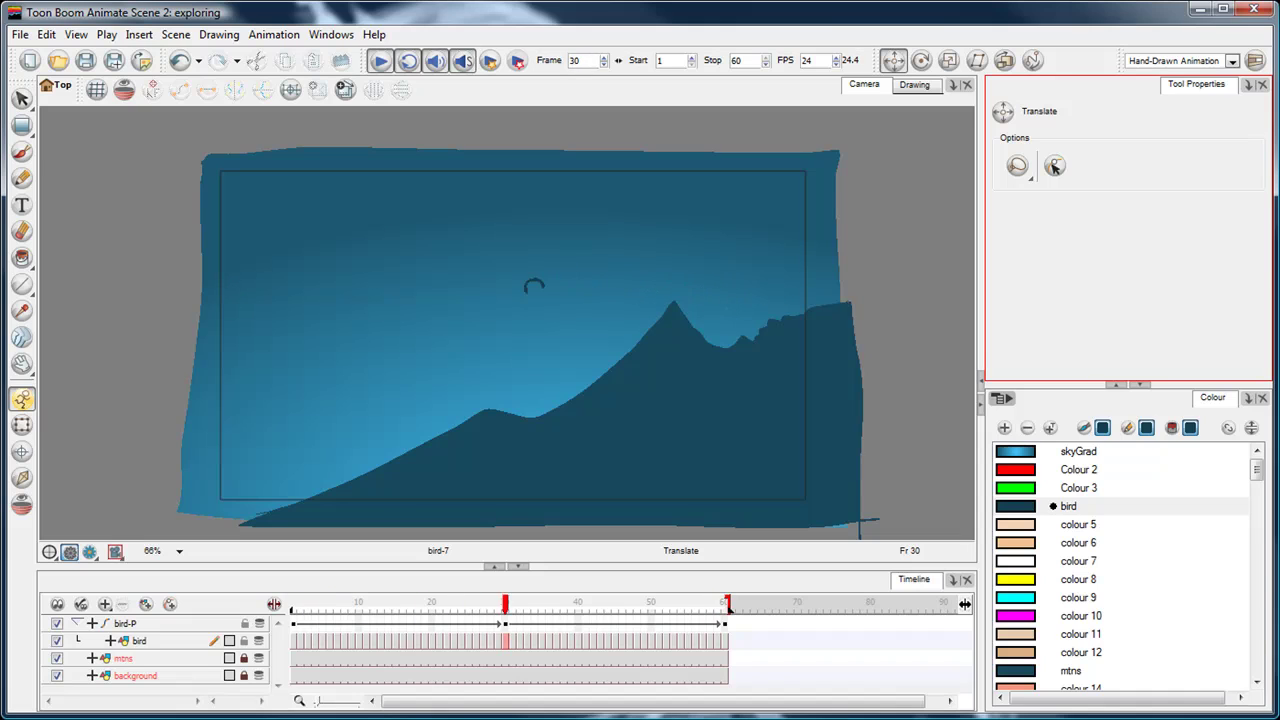
pyautogui.click(894, 320)
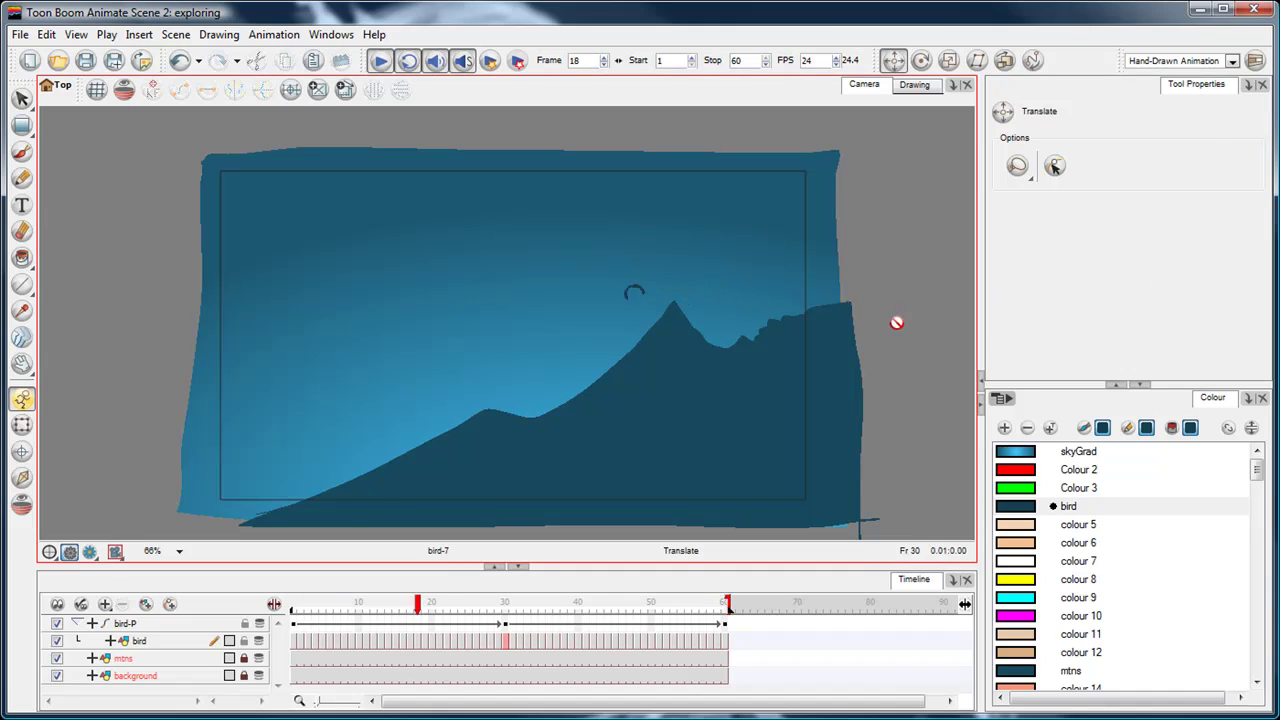